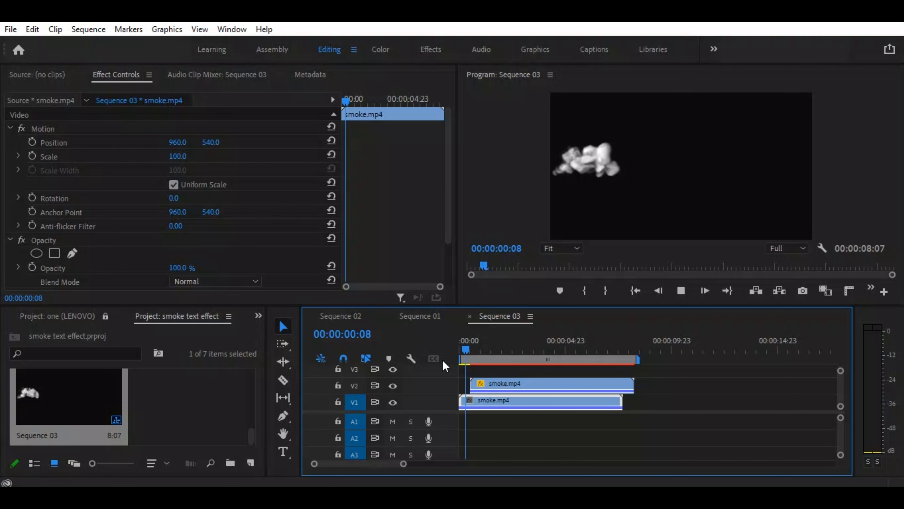
Preview the smoke text reveal in Sequence 03 from the start to about 6 seconds.
{"action": "key", "text": "space"}
{"action": "left_click_drag", "start_coordinate": [505, 350], "coordinate": [491, 350]}
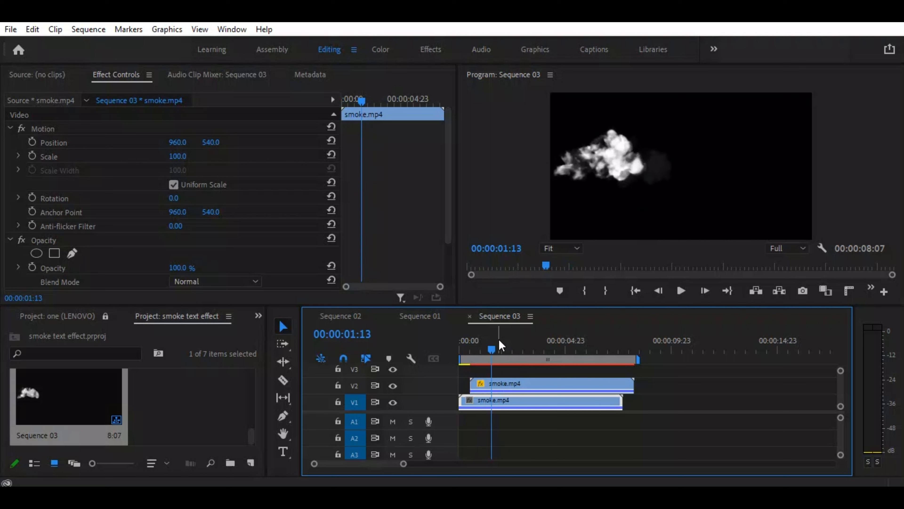
{"action": "left_click_drag", "start_coordinate": [495, 348], "coordinate": [532, 364]}
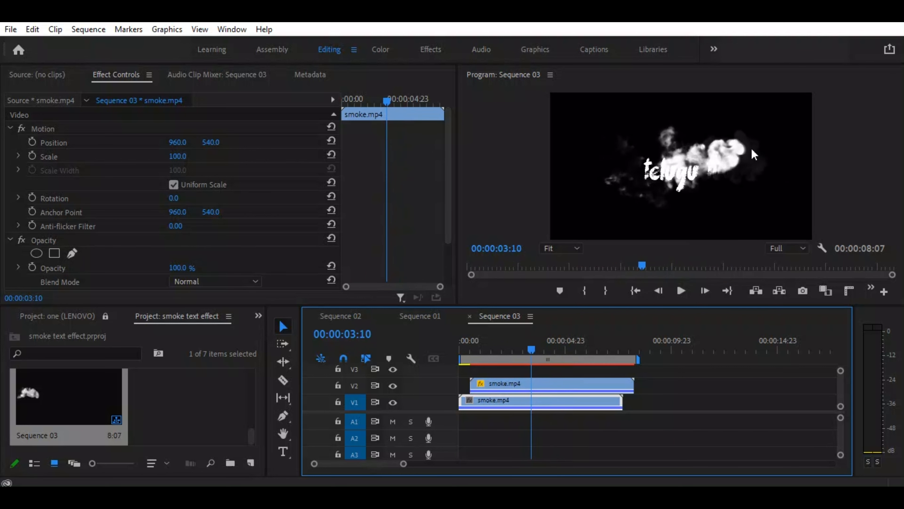
{"action": "left_click_drag", "start_coordinate": [532, 357], "coordinate": [587, 355]}
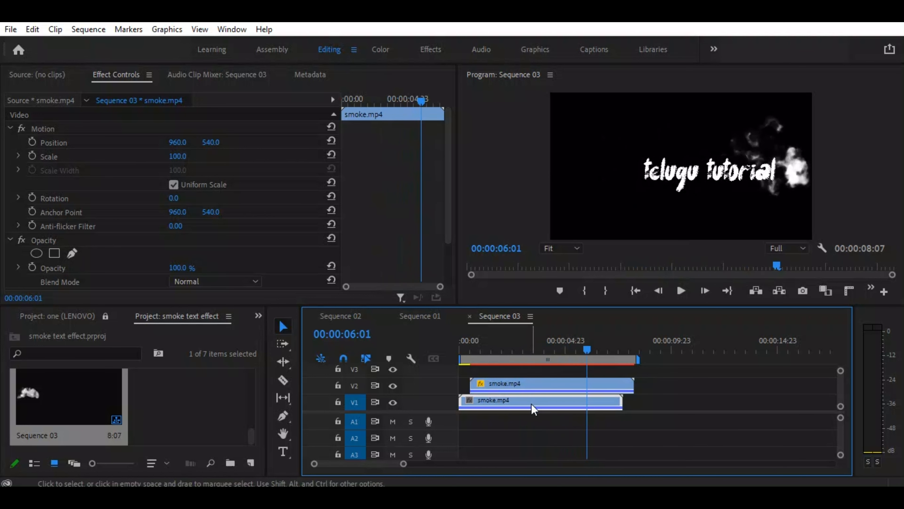
Duplicate the smoke.mp4 clip onto tracks V3, V4 and V5, staggering each copy slightly after the layer below.
{"action": "left_click_drag", "start_coordinate": [531, 403], "coordinate": [566, 371]}
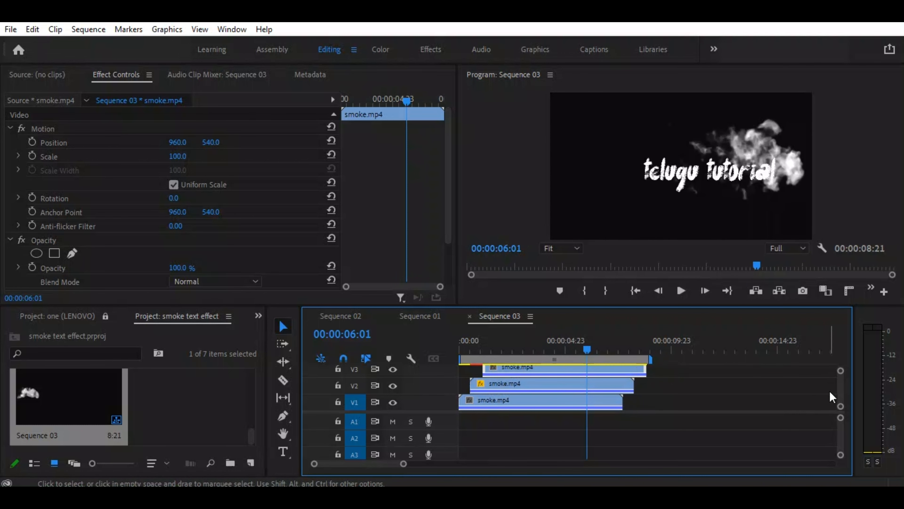
{"action": "left_click_drag", "start_coordinate": [439, 412], "coordinate": [447, 464]}
{"action": "left_click_drag", "start_coordinate": [541, 418], "coordinate": [565, 383]}
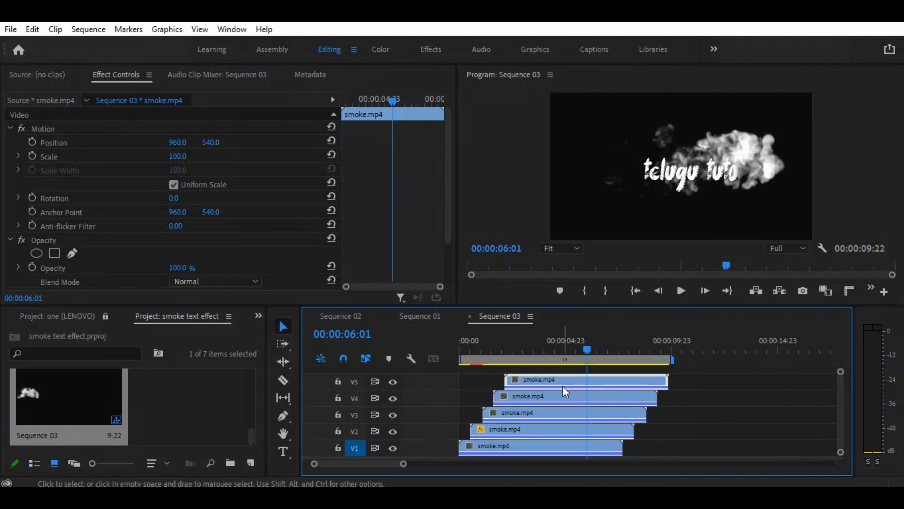
Set the blend mode of the smoke clip on track V3 to Vivid Light.
{"action": "left_click", "coordinate": [504, 414]}
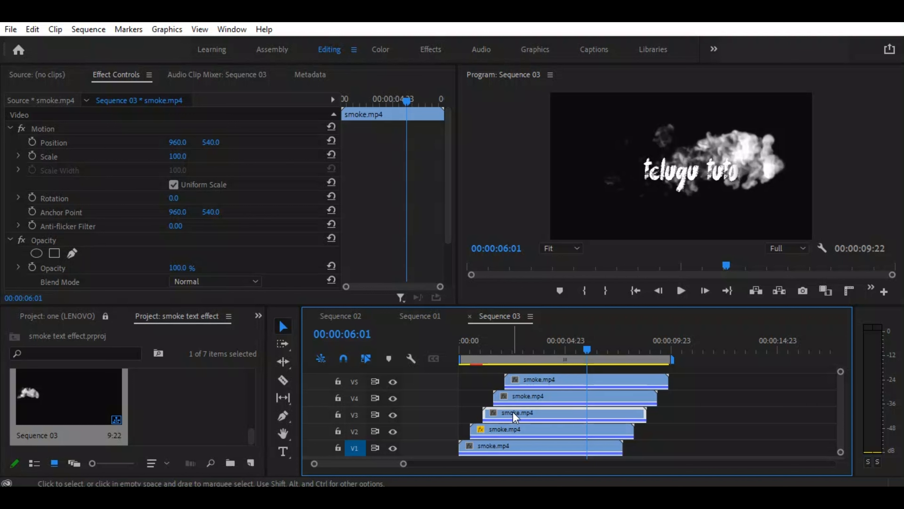
{"action": "scroll", "coordinate": [447, 214], "scroll_direction": "down", "scroll_amount": 3}
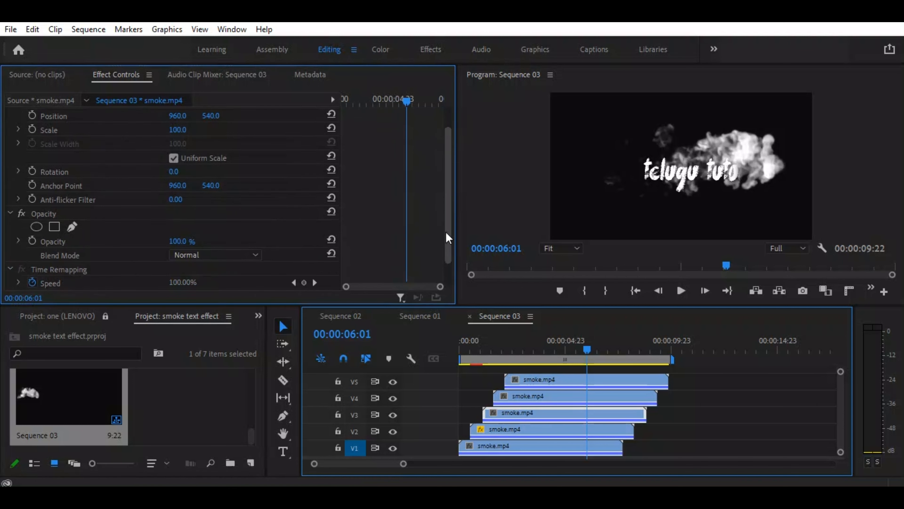
{"action": "left_click", "coordinate": [256, 226]}
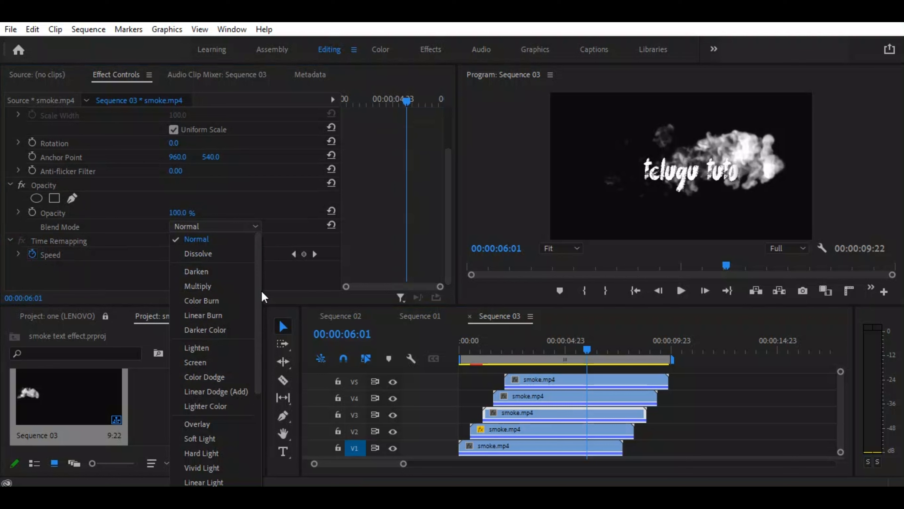
{"action": "left_click_drag", "start_coordinate": [260, 296], "coordinate": [261, 362]}
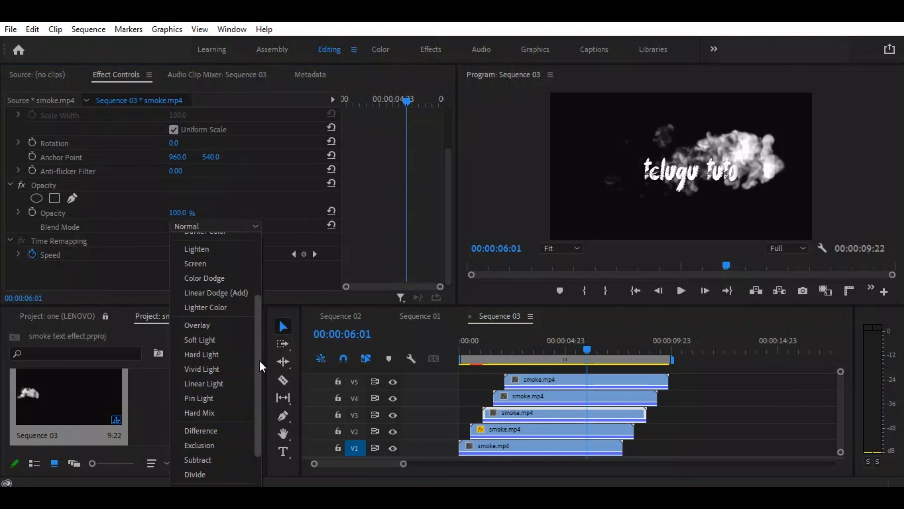
{"action": "left_click", "coordinate": [215, 370]}
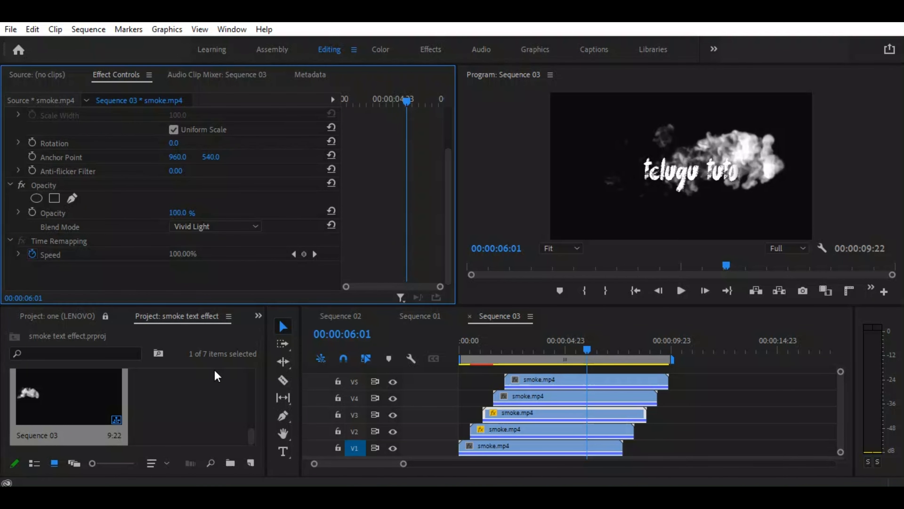
Hide tracks V5 and V4 and preview the Vivid Light smoke layer between about 1 and 3 seconds.
{"action": "left_click_drag", "start_coordinate": [587, 348], "coordinate": [489, 385]}
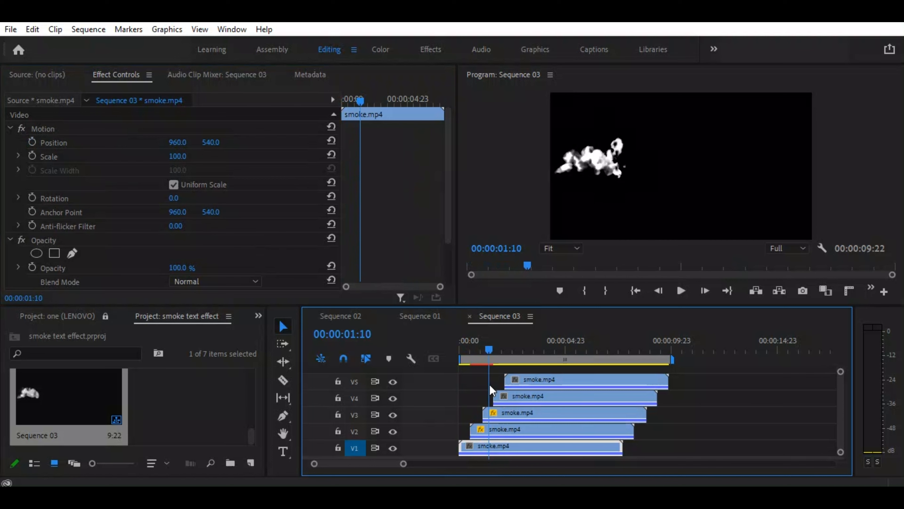
{"action": "mouse_move", "coordinate": [491, 386]}
{"action": "left_mouse_down"}
{"action": "mouse_move", "coordinate": [478, 384]}
{"action": "mouse_move", "coordinate": [487, 385]}
{"action": "left_mouse_up"}
{"action": "left_click_drag", "start_coordinate": [549, 369], "coordinate": [525, 396]}
{"action": "left_click", "coordinate": [393, 382]}
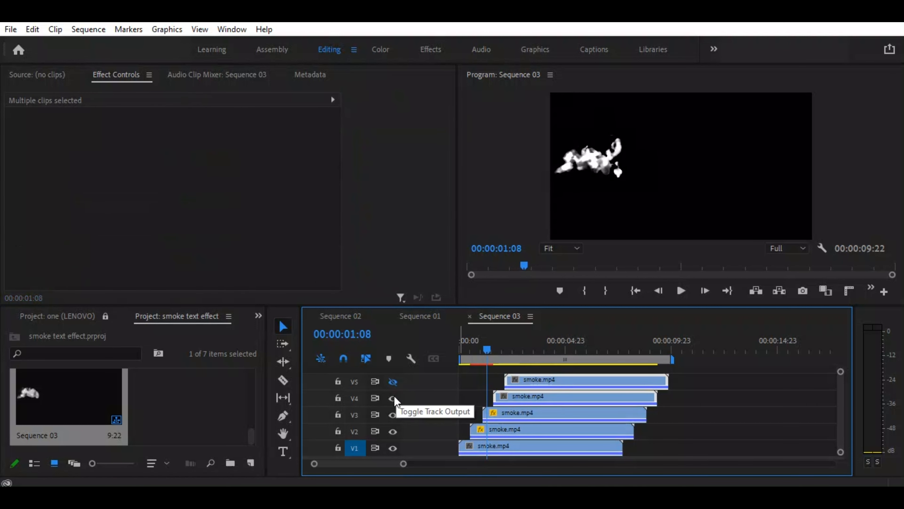
{"action": "left_click", "coordinate": [393, 399]}
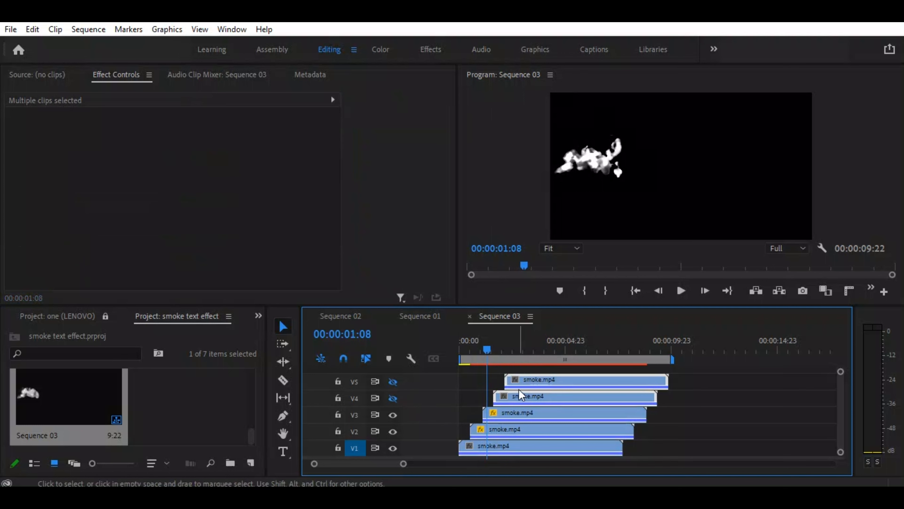
{"action": "left_click_drag", "start_coordinate": [494, 348], "coordinate": [529, 373]}
Show track V4, set its smoke clip's blend mode to Linear Light, and preview the blend across the sequence.
{"action": "left_click", "coordinate": [534, 394]}
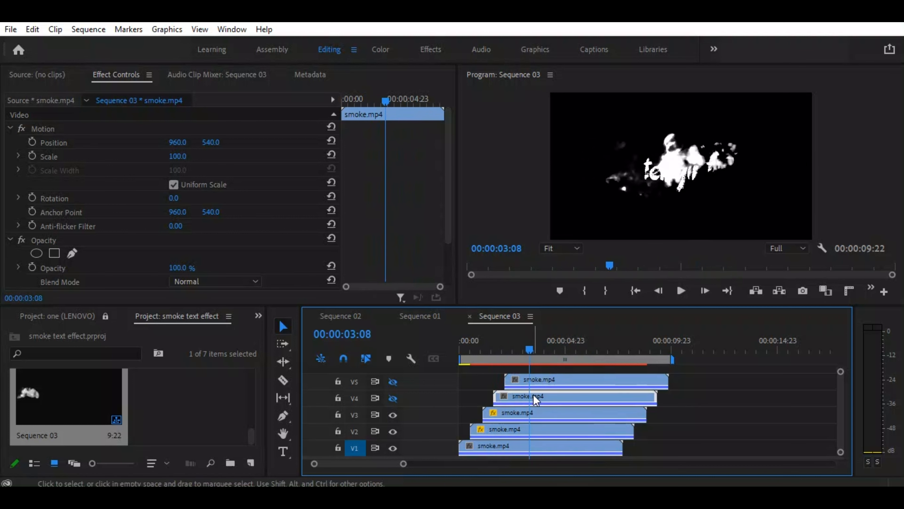
{"action": "left_click", "coordinate": [393, 398]}
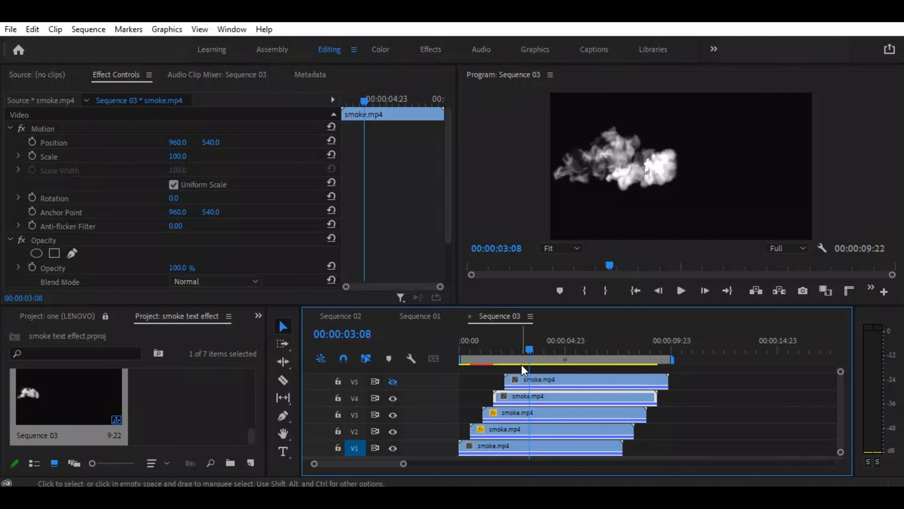
{"action": "left_click_drag", "start_coordinate": [448, 188], "coordinate": [440, 248]}
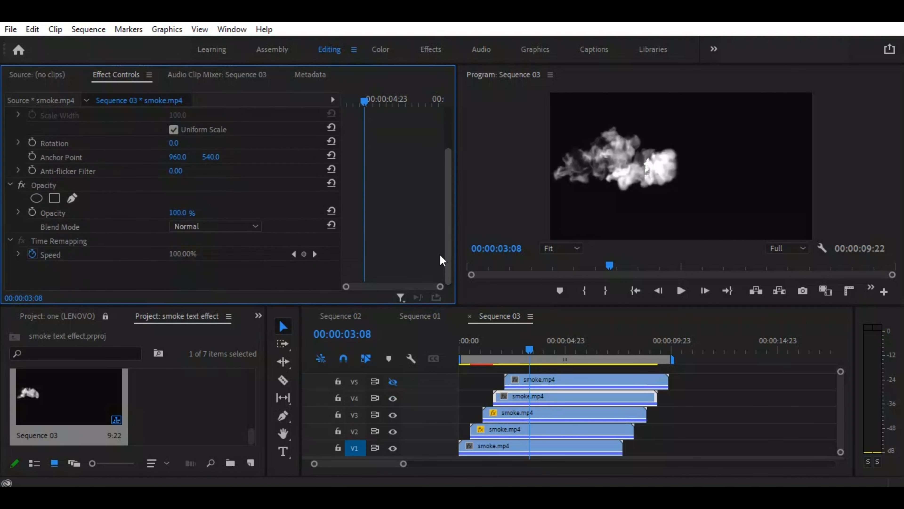
{"action": "left_click", "coordinate": [255, 226]}
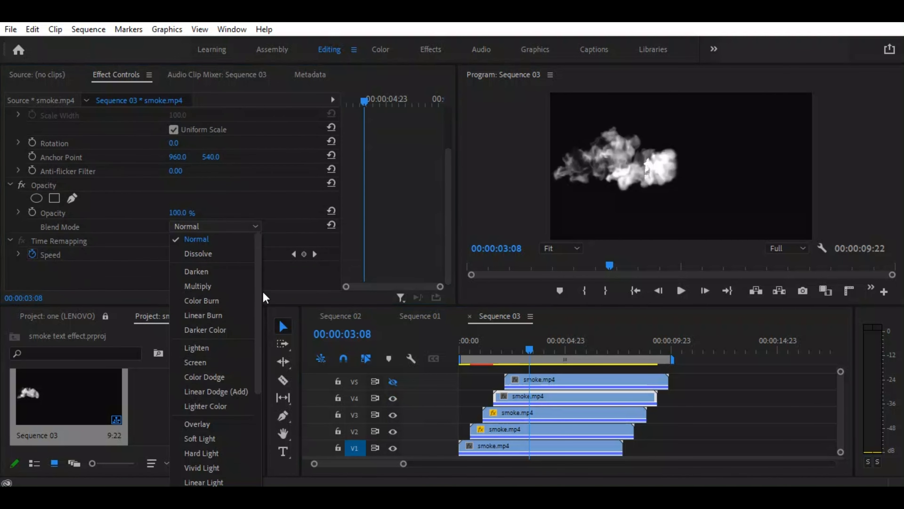
{"action": "left_click_drag", "start_coordinate": [259, 293], "coordinate": [255, 378]}
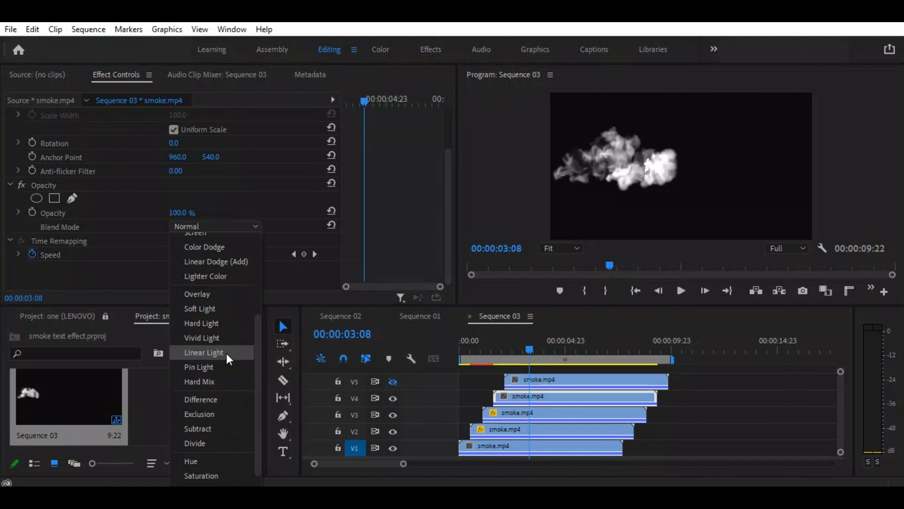
{"action": "left_click", "coordinate": [204, 353]}
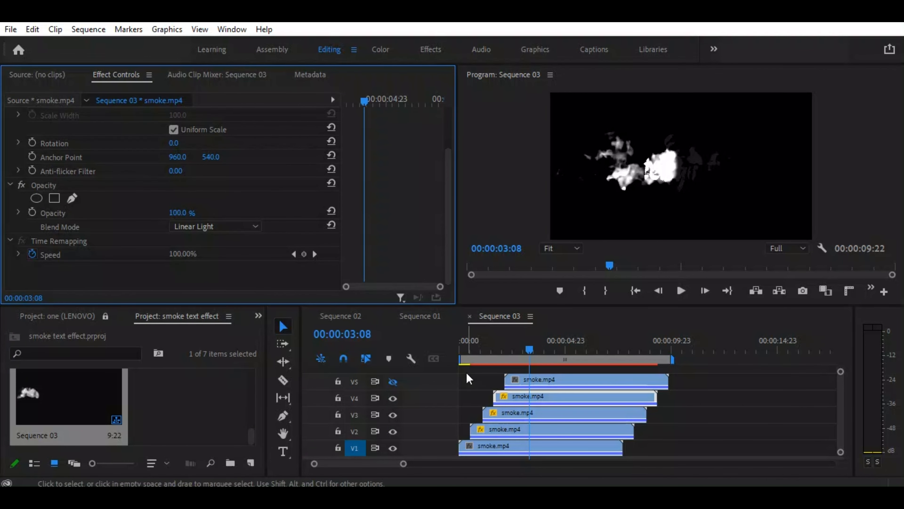
{"action": "left_click_drag", "start_coordinate": [530, 352], "coordinate": [511, 357]}
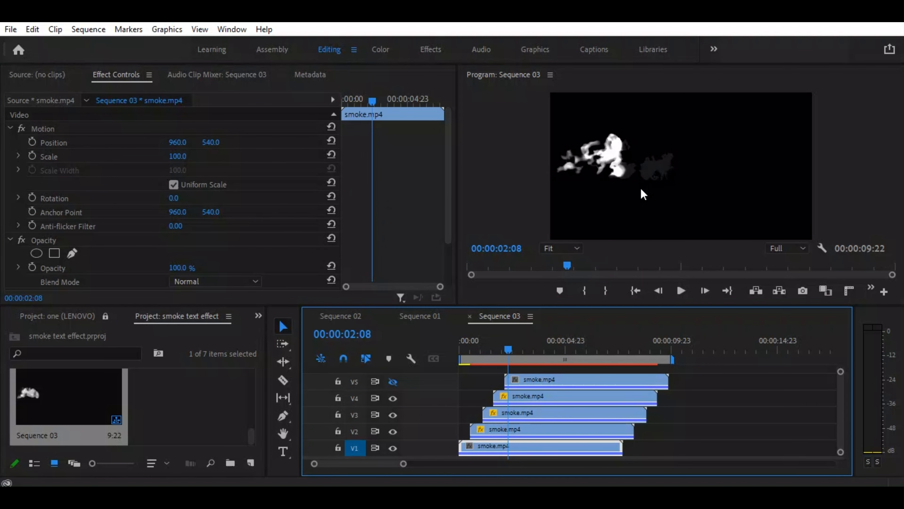
{"action": "left_click_drag", "start_coordinate": [509, 351], "coordinate": [582, 362]}
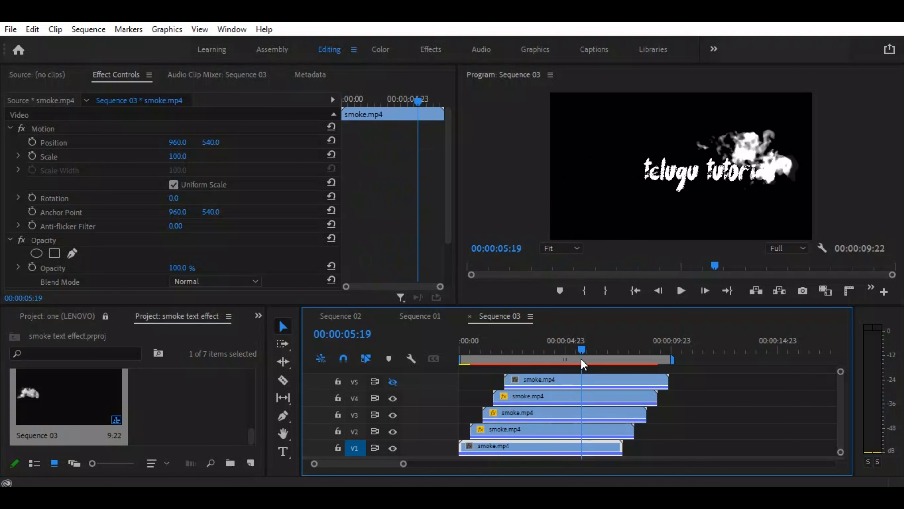
Show track V5 and duplicate its smoke clip onto tracks V6 and V7, staggering each copy slightly after the layer below.
{"action": "left_click", "coordinate": [549, 382]}
{"action": "mouse_move", "coordinate": [556, 382]}
{"action": "left_mouse_down"}
{"action": "mouse_move", "coordinate": [569, 372]}
{"action": "mouse_move", "coordinate": [552, 371]}
{"action": "left_mouse_up"}
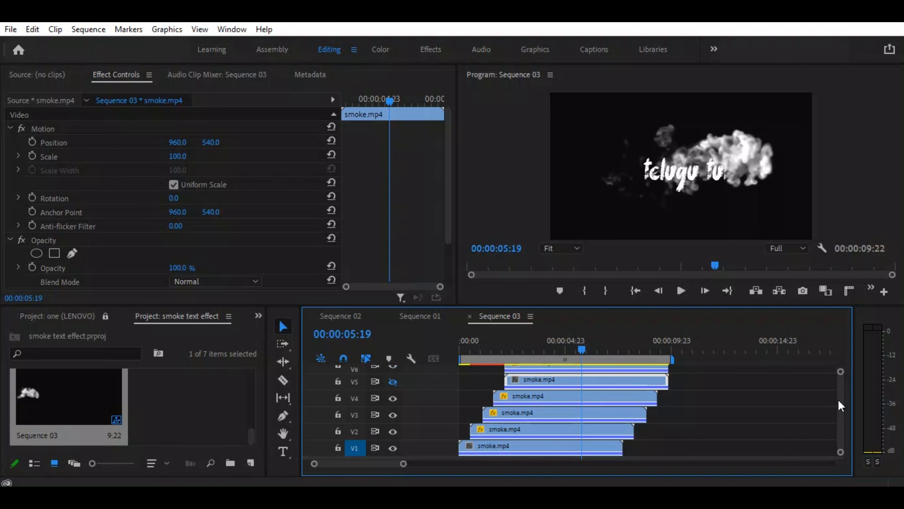
{"action": "scroll", "coordinate": [838, 397], "scroll_direction": "up", "scroll_amount": 2}
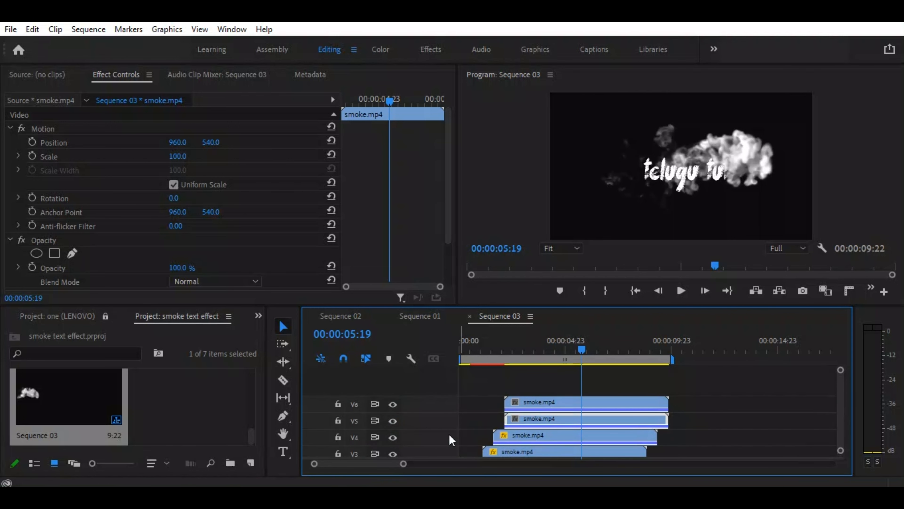
{"action": "left_click_drag", "start_coordinate": [567, 401], "coordinate": [583, 406]}
{"action": "scroll", "coordinate": [571, 391], "scroll_direction": "down", "scroll_amount": 2}
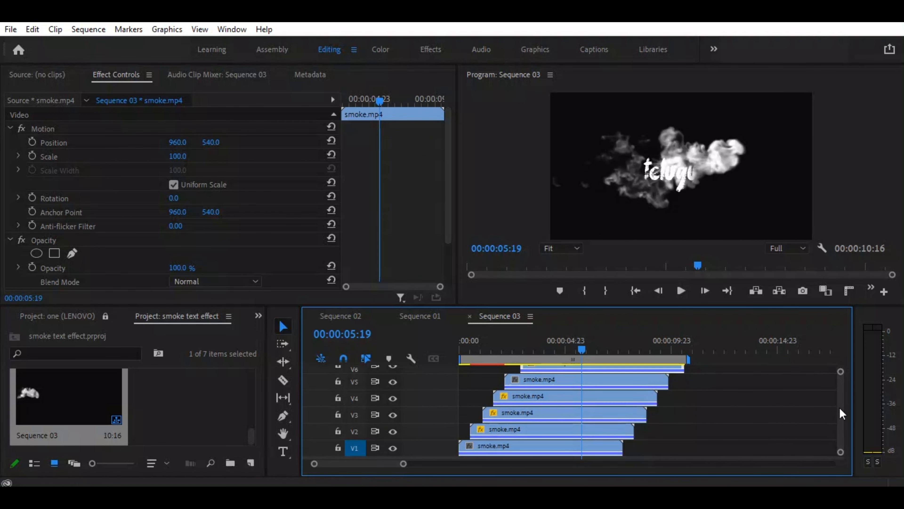
{"action": "scroll", "coordinate": [837, 401], "scroll_direction": "up", "scroll_amount": 3}
{"action": "left_click_drag", "start_coordinate": [593, 398], "coordinate": [605, 400]}
Set the blend mode of the smoke clip on track V5 to Pin Light.
{"action": "left_click", "coordinate": [545, 425]}
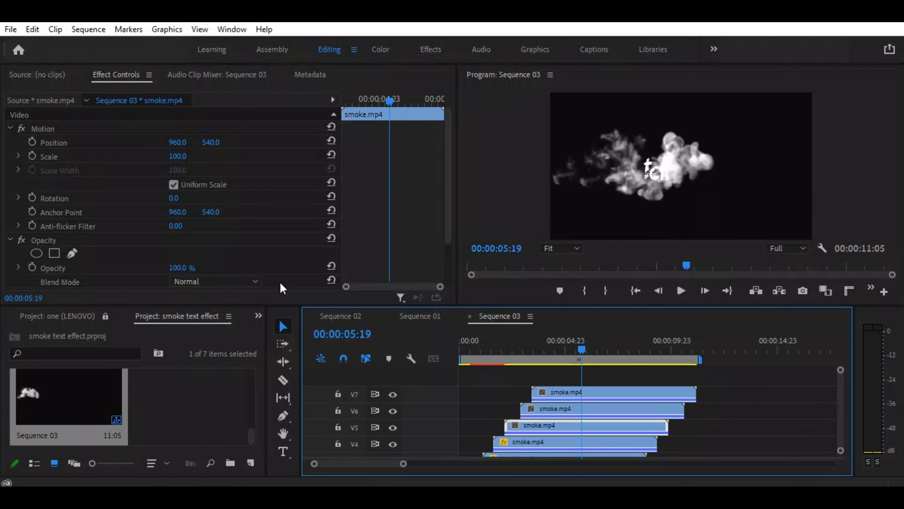
{"action": "left_click", "coordinate": [255, 282]}
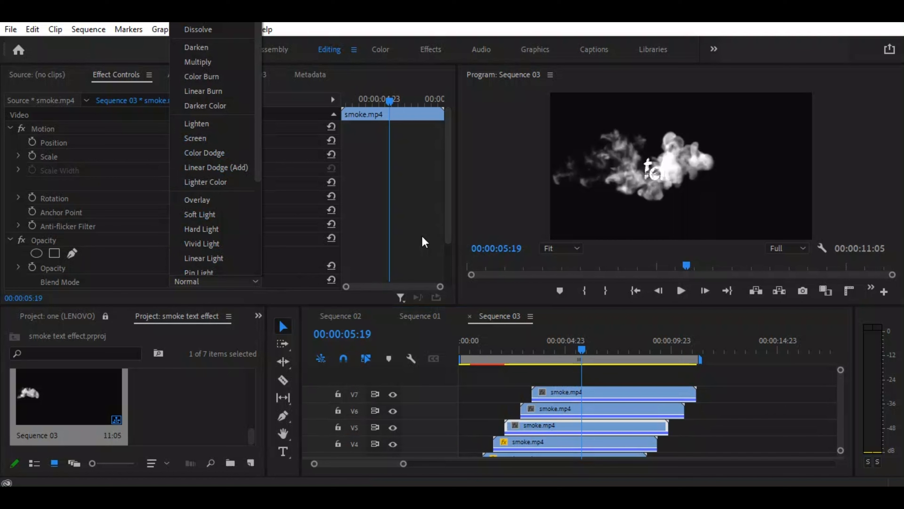
{"action": "left_click", "coordinate": [218, 272]}
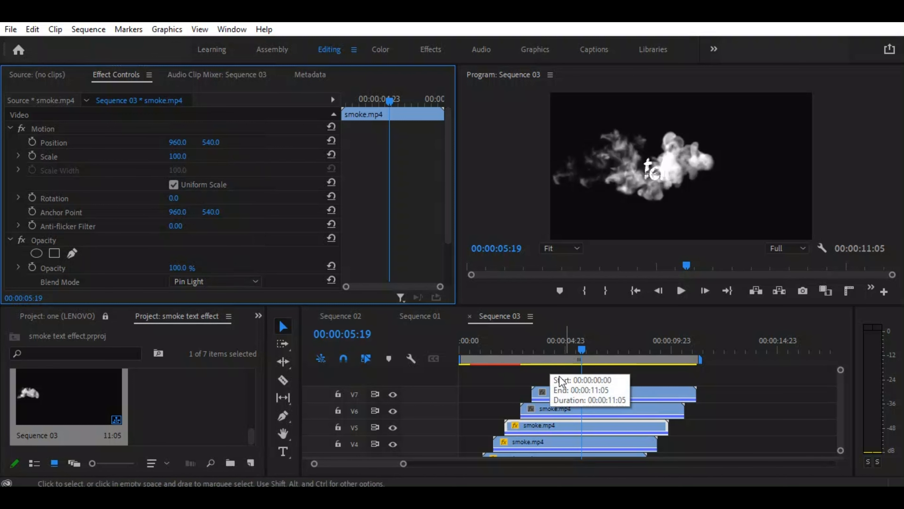
Hide tracks V6 and V7 and preview the Pin Light smoke layer between about 4 and 6 seconds.
{"action": "left_click", "coordinate": [393, 411]}
{"action": "left_click", "coordinate": [392, 394]}
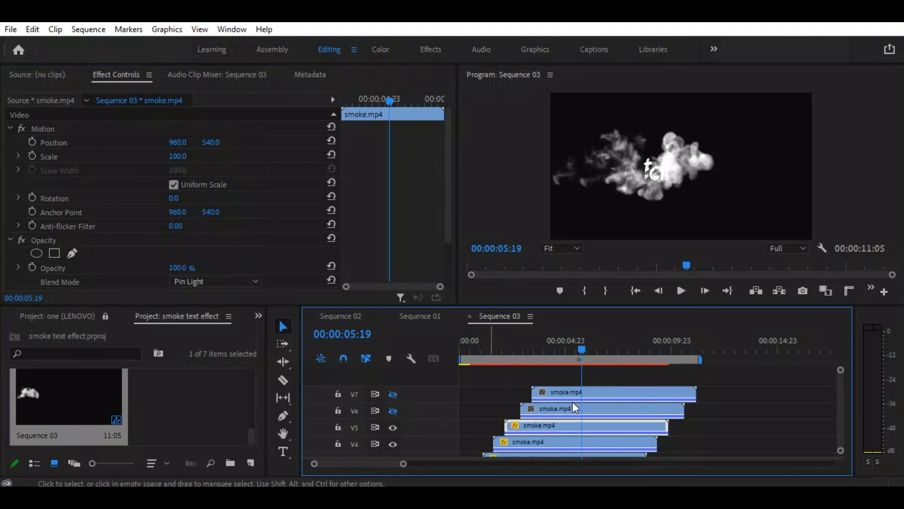
{"action": "left_click_drag", "start_coordinate": [562, 356], "coordinate": [550, 384]}
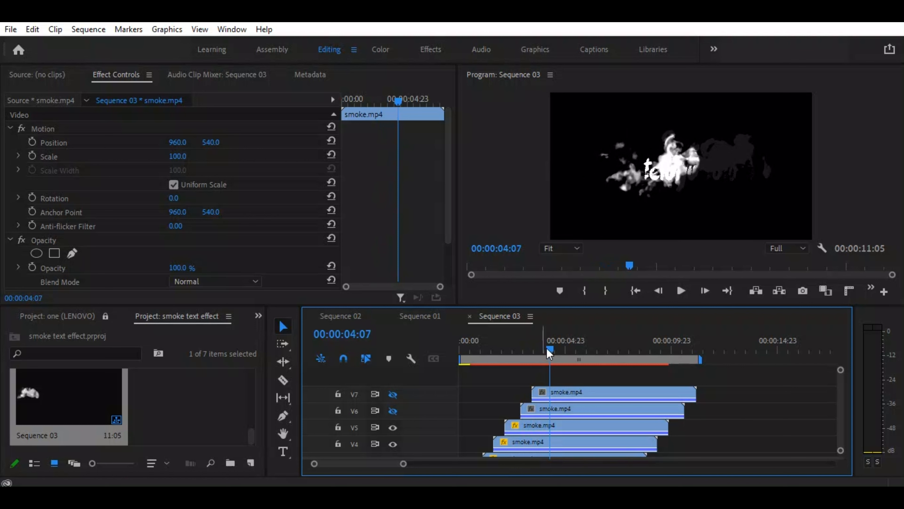
{"action": "left_click_drag", "start_coordinate": [555, 346], "coordinate": [584, 349]}
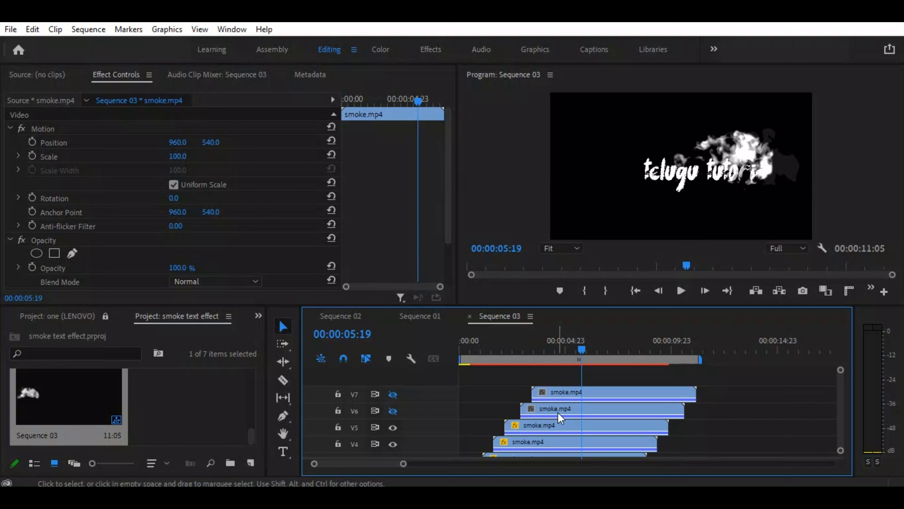
Show track V6, set its smoke clip's blend mode to Hard Mix, and move back to about 3 seconds for preview.
{"action": "left_click", "coordinate": [393, 411]}
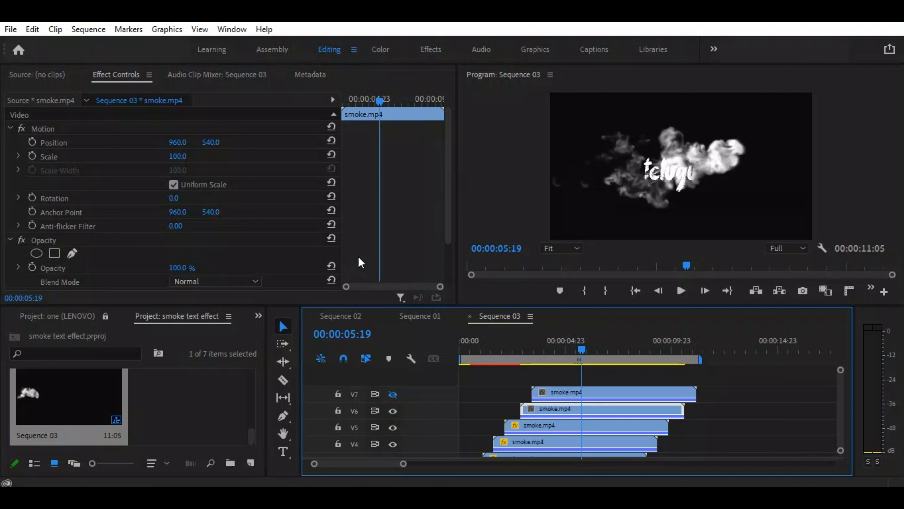
{"action": "left_click", "coordinate": [254, 283]}
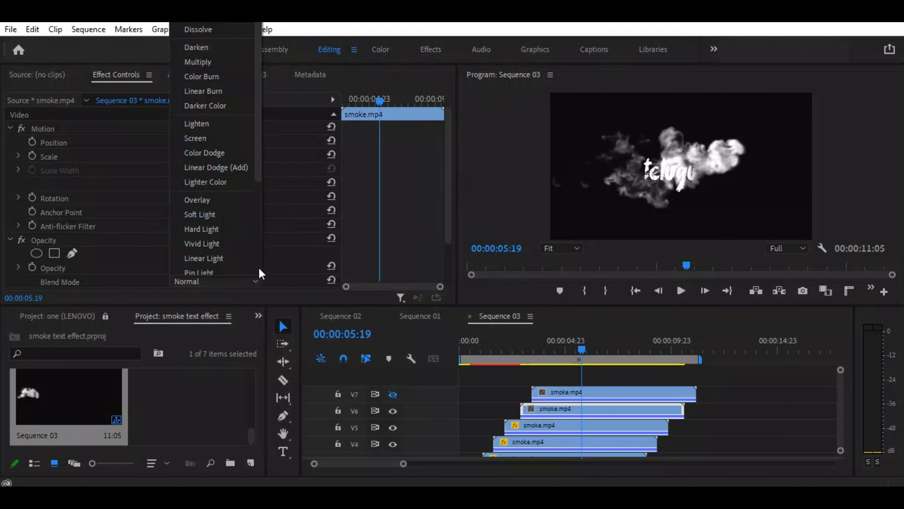
{"action": "left_click_drag", "start_coordinate": [255, 163], "coordinate": [267, 274]}
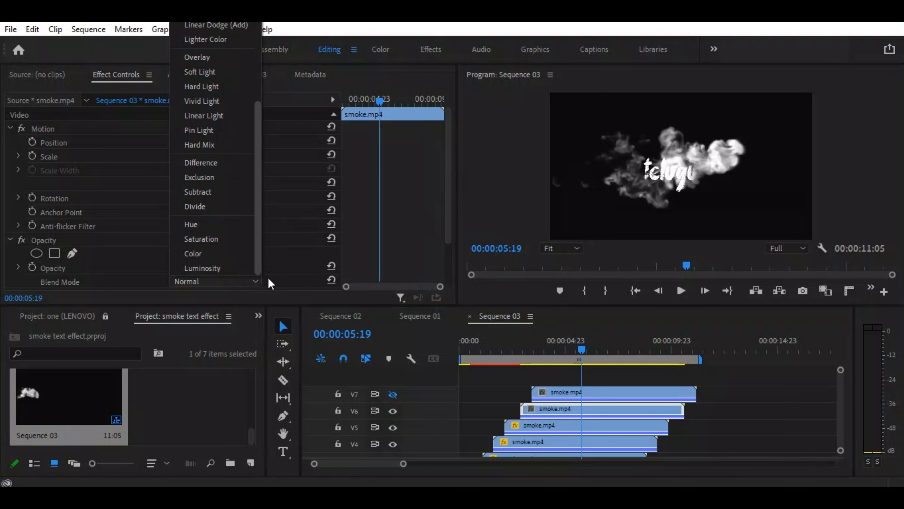
{"action": "left_click", "coordinate": [208, 145]}
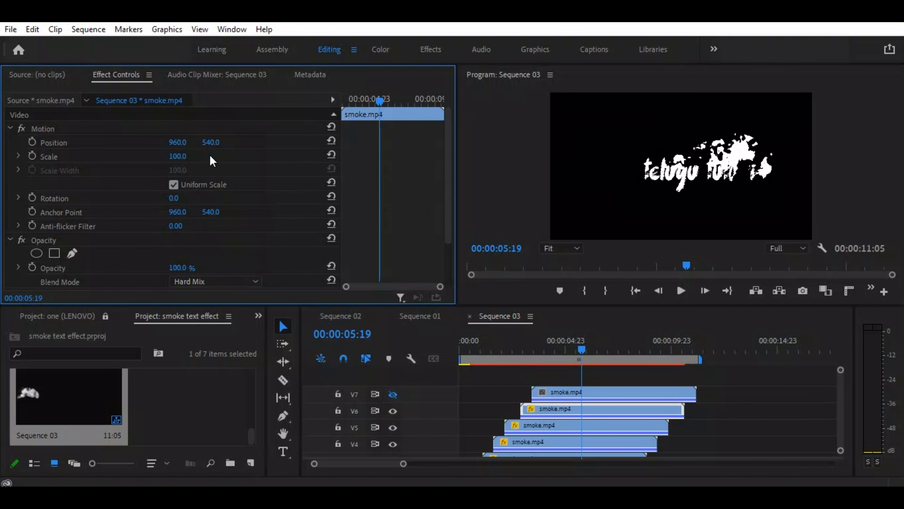
{"action": "left_click", "coordinate": [548, 353]}
{"action": "mouse_move", "coordinate": [543, 360]}
{"action": "left_mouse_down"}
{"action": "mouse_move", "coordinate": [509, 359]}
{"action": "mouse_move", "coordinate": [528, 366]}
{"action": "left_mouse_up"}
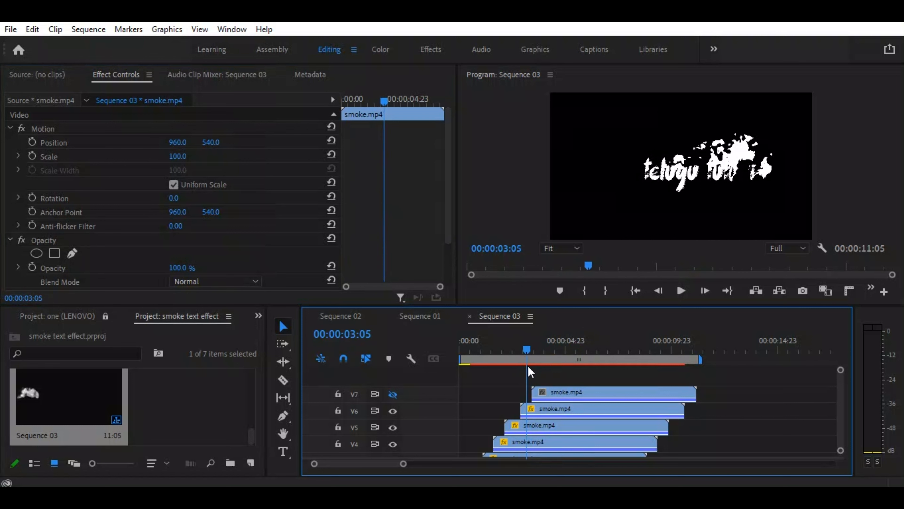
Preview the Hard Mix smoke layer on track V6 from about 3 to 7.5 seconds.
{"action": "left_click", "coordinate": [521, 351]}
{"action": "left_click_drag", "start_coordinate": [522, 351], "coordinate": [544, 359]}
{"action": "left_click_drag", "start_coordinate": [550, 361], "coordinate": [625, 404]}
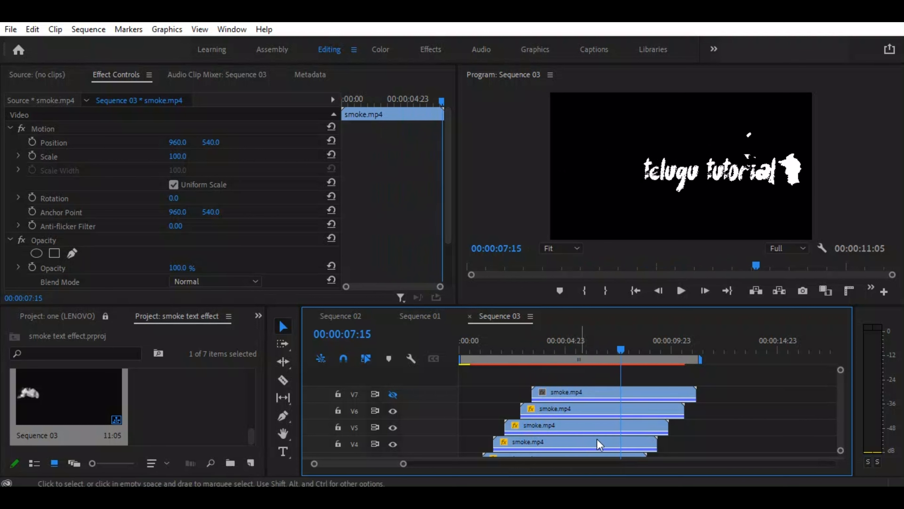
Show track V7 and duplicate its smoke clip onto tracks V8 and V9, starting each copy slightly after the layer below.
{"action": "left_click", "coordinate": [559, 394]}
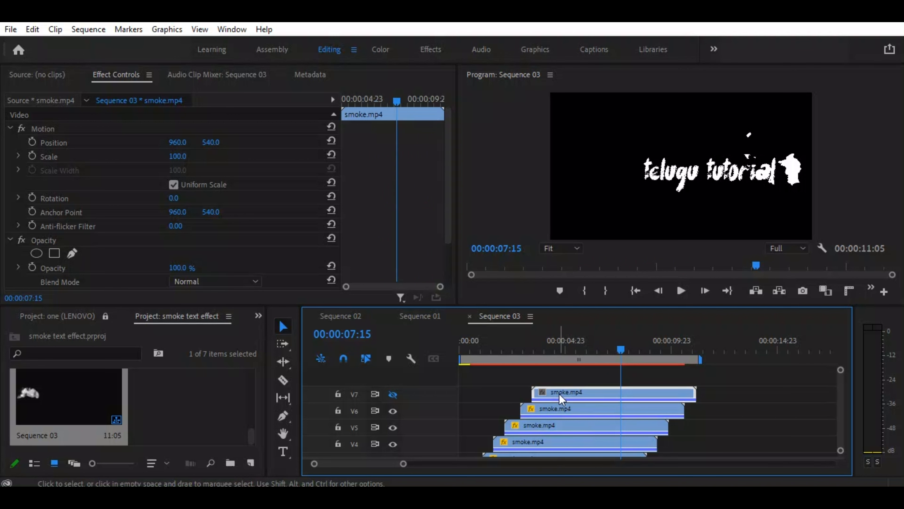
{"action": "left_click_drag", "start_coordinate": [565, 387], "coordinate": [570, 375]}
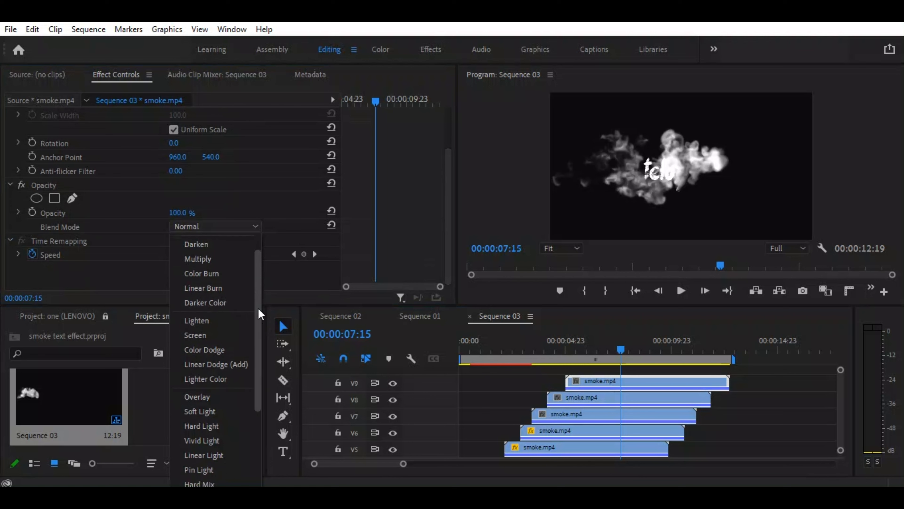
Set the blend mode of the smoke clip on track V7 to Difference.
{"action": "left_click_drag", "start_coordinate": [258, 308], "coordinate": [262, 394]}
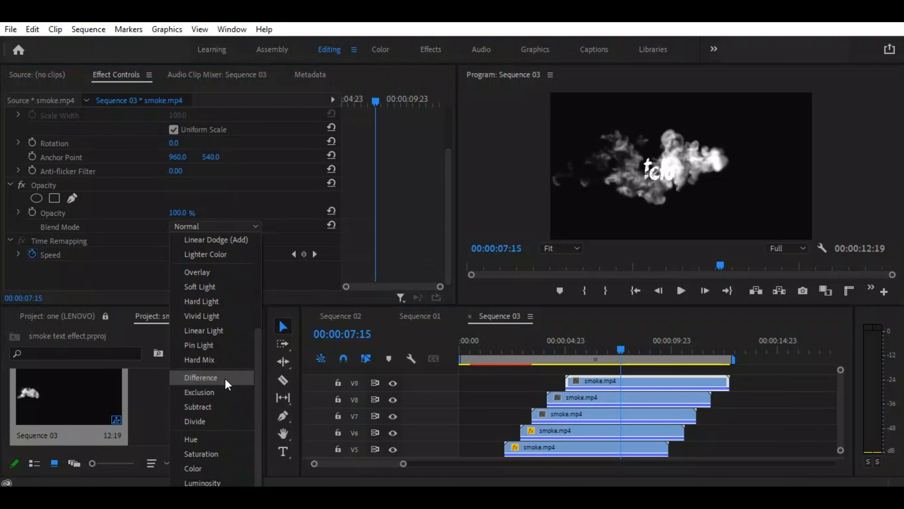
{"action": "left_click", "coordinate": [566, 413]}
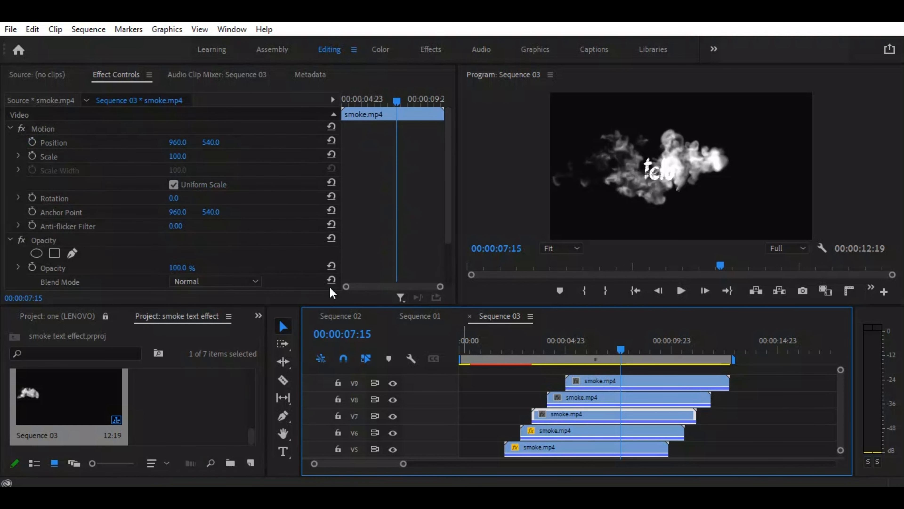
{"action": "left_click", "coordinate": [255, 281]}
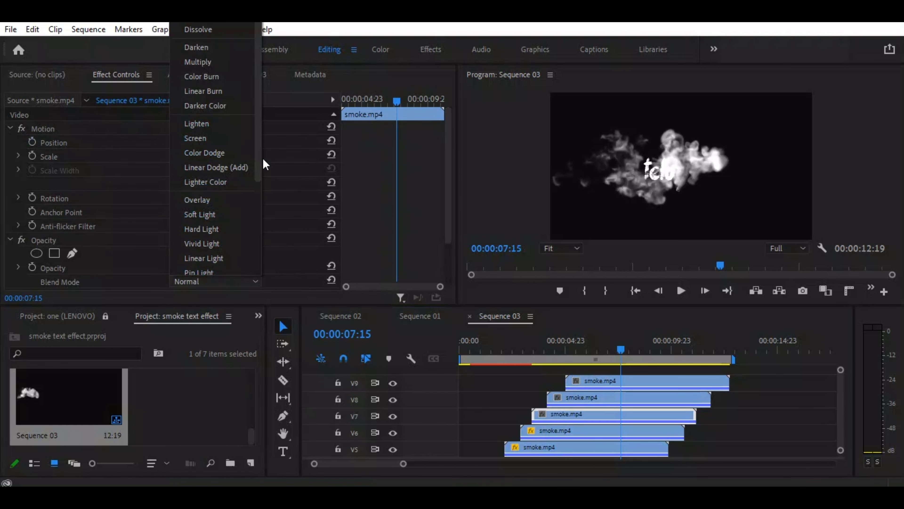
{"action": "left_click_drag", "start_coordinate": [258, 158], "coordinate": [257, 263]}
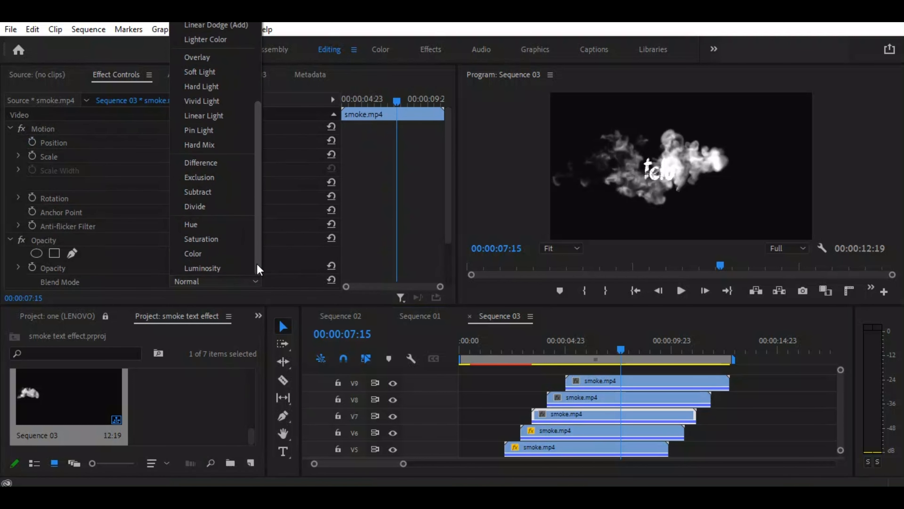
{"action": "left_click", "coordinate": [217, 163]}
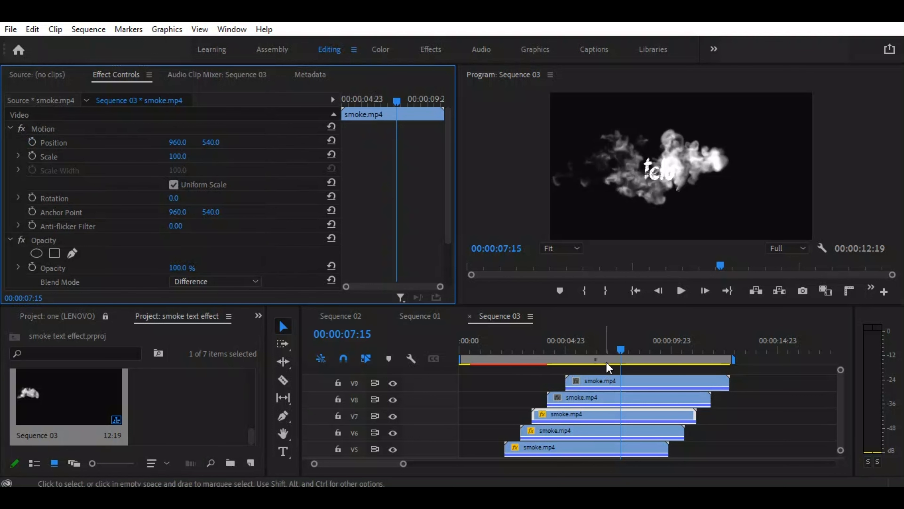
Hide tracks V8 and V9 and preview the Difference smoke layer between about 3 and 9 seconds.
{"action": "left_click", "coordinate": [618, 347]}
{"action": "left_click", "coordinate": [392, 400]}
{"action": "left_click", "coordinate": [393, 382]}
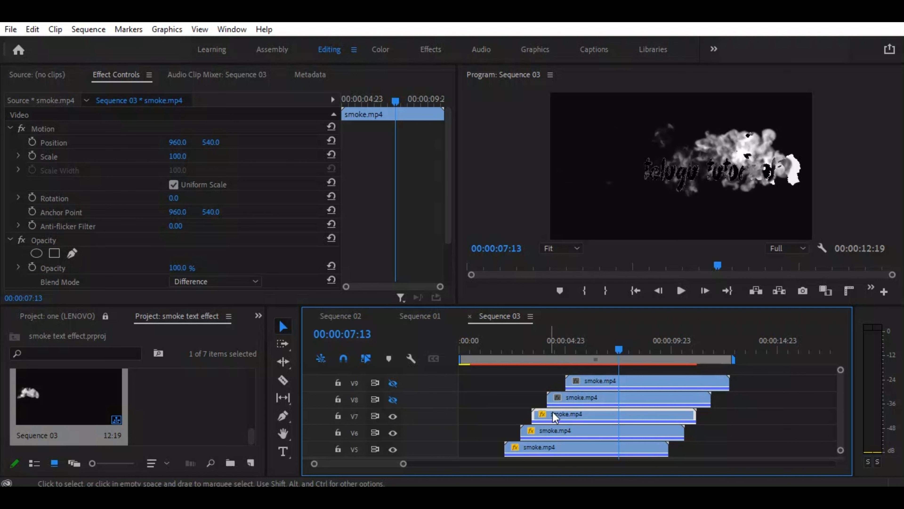
{"action": "left_click_drag", "start_coordinate": [617, 348], "coordinate": [529, 366]}
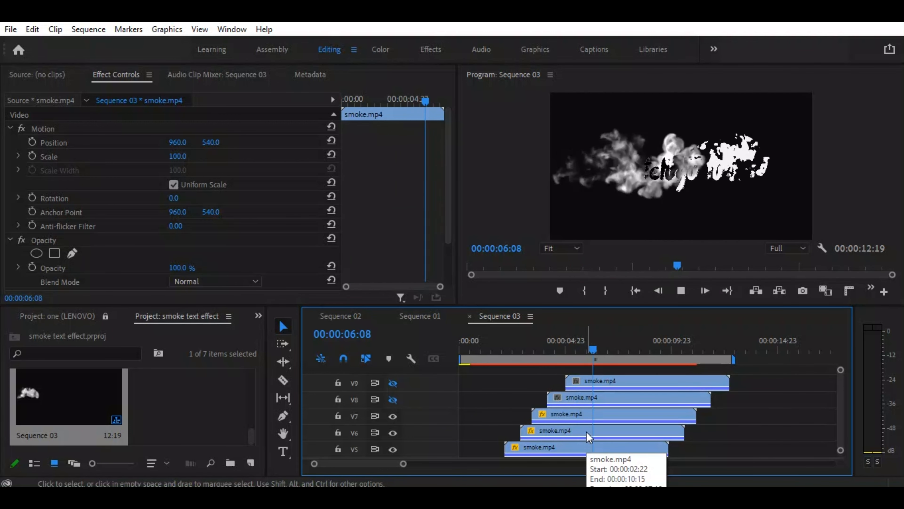
{"action": "key", "text": "space"}
{"action": "left_click_drag", "start_coordinate": [646, 350], "coordinate": [570, 369]}
{"action": "key", "text": "space"}
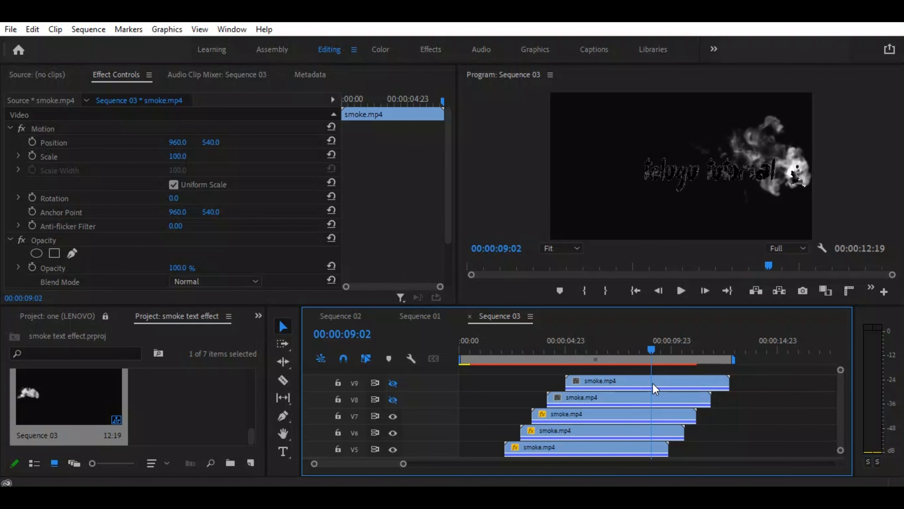
{"action": "mouse_move", "coordinate": [615, 394]}
{"action": "left_mouse_down"}
{"action": "mouse_move", "coordinate": [564, 390]}
{"action": "mouse_move", "coordinate": [625, 401]}
{"action": "left_mouse_up"}
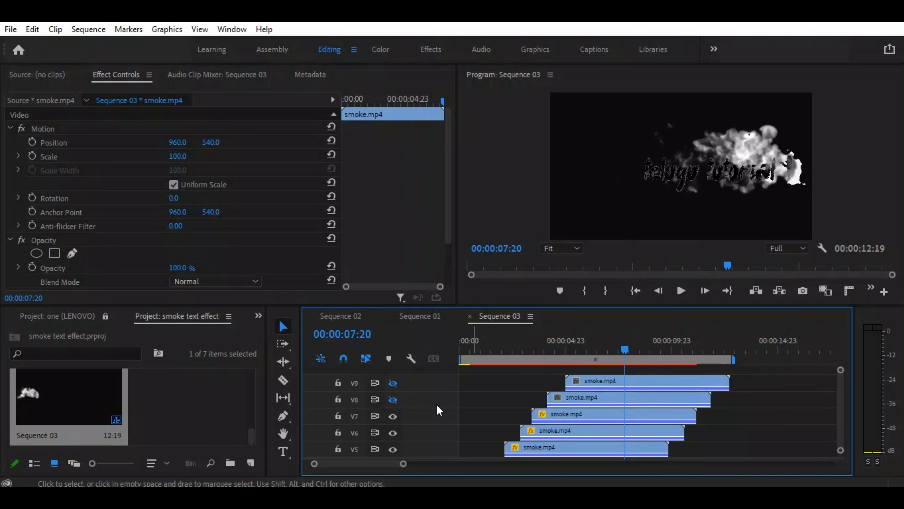
Show track V8 and set its smoke clip's blend mode to Exclusion.
{"action": "left_click", "coordinate": [393, 400]}
{"action": "left_click", "coordinate": [570, 399]}
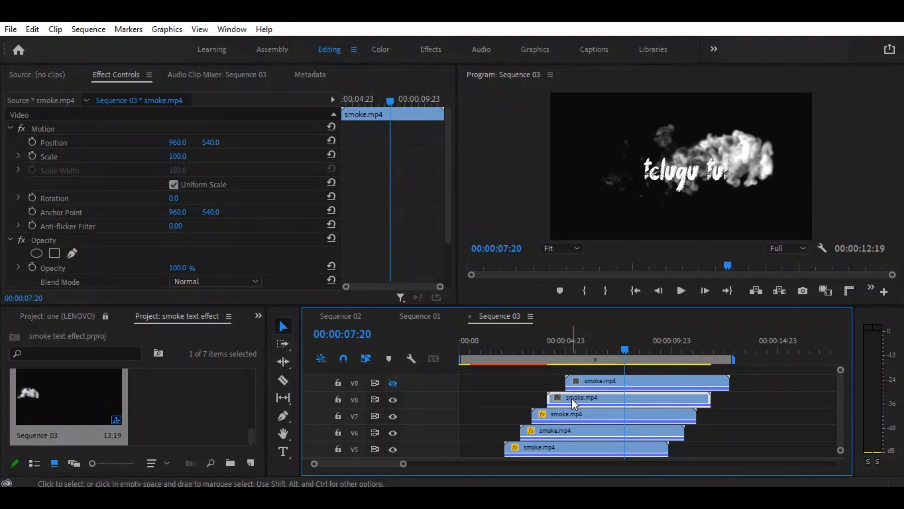
{"action": "scroll", "coordinate": [443, 229], "scroll_direction": "down", "scroll_amount": 3}
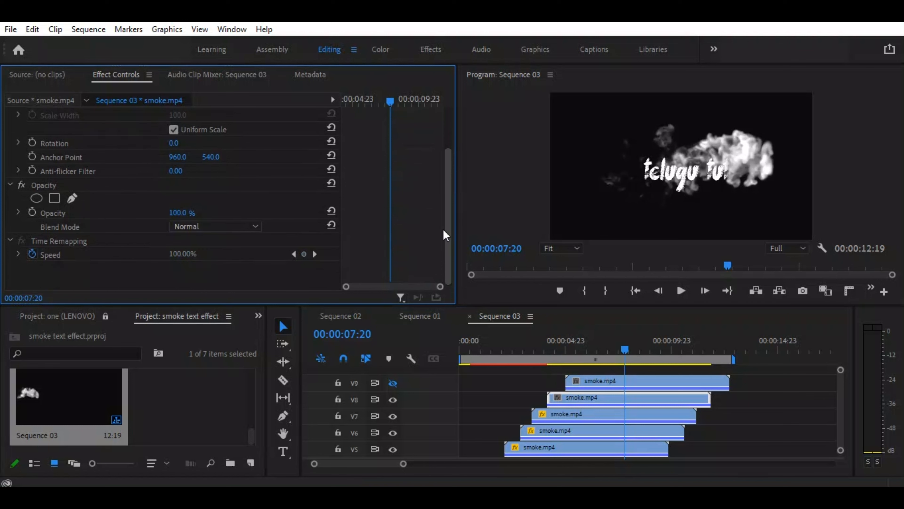
{"action": "left_click", "coordinate": [255, 226]}
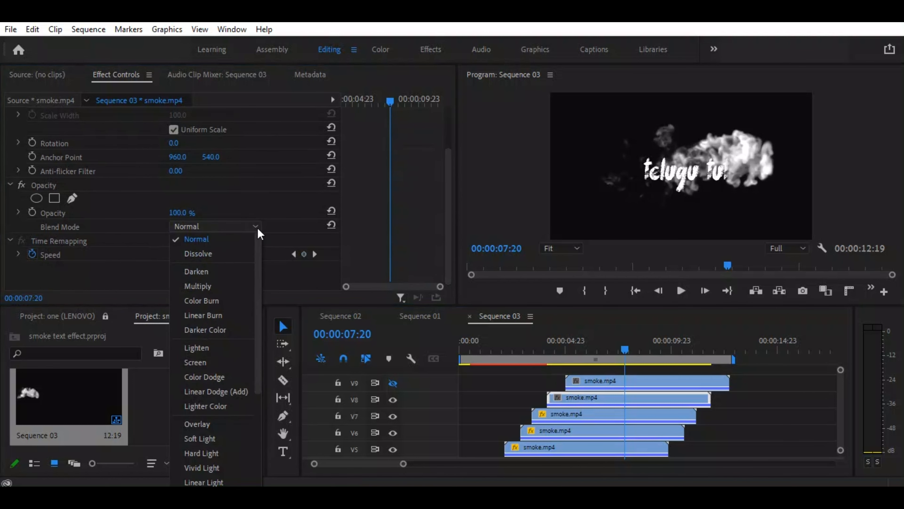
{"action": "left_click_drag", "start_coordinate": [255, 356], "coordinate": [265, 466]}
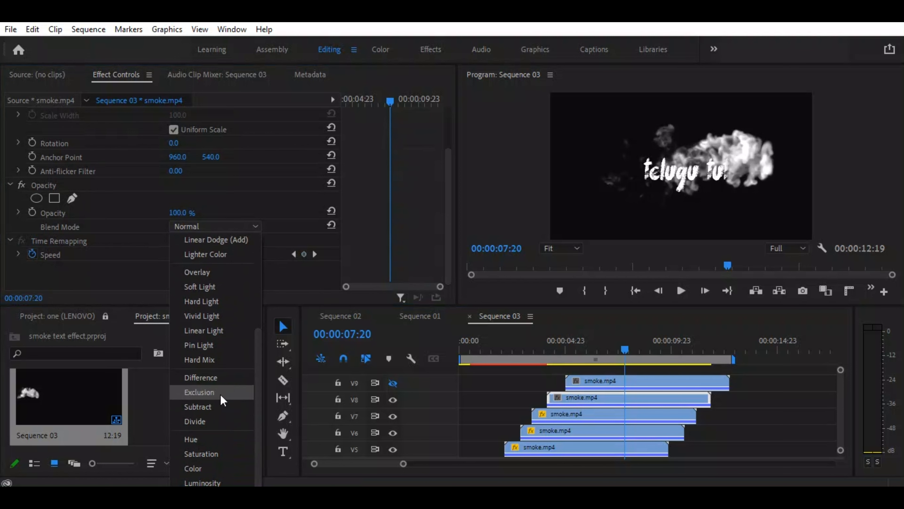
{"action": "left_click", "coordinate": [199, 392]}
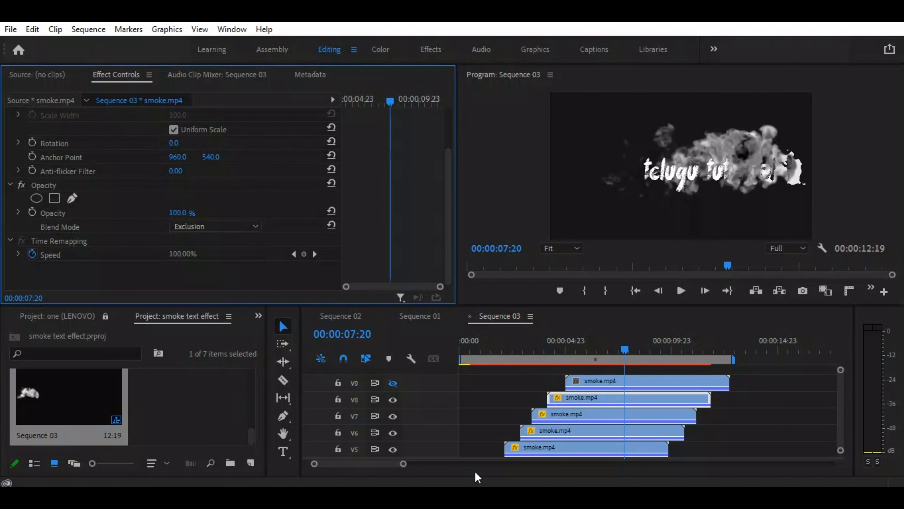
Preview the Exclusion smoke layer on track V8 between about 5.5 and 9 seconds.
{"action": "left_click_drag", "start_coordinate": [625, 350], "coordinate": [650, 373]}
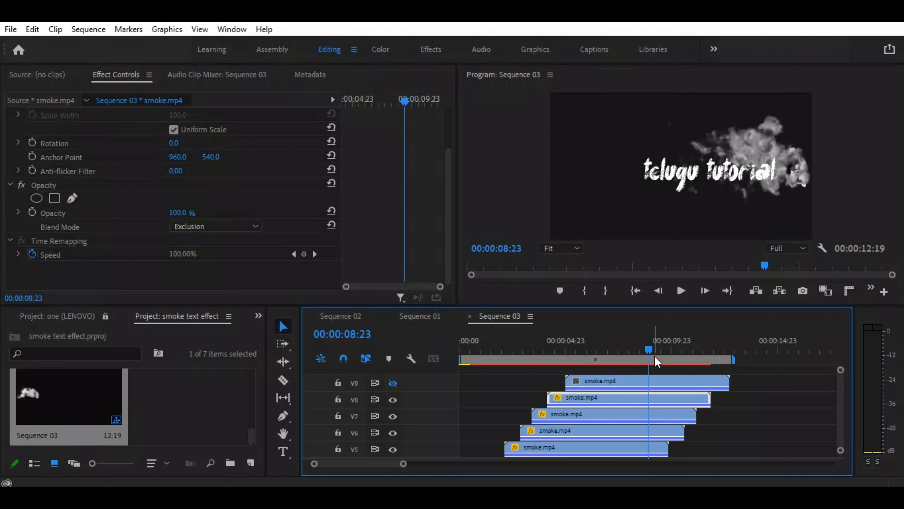
{"action": "left_click_drag", "start_coordinate": [650, 350], "coordinate": [579, 357]}
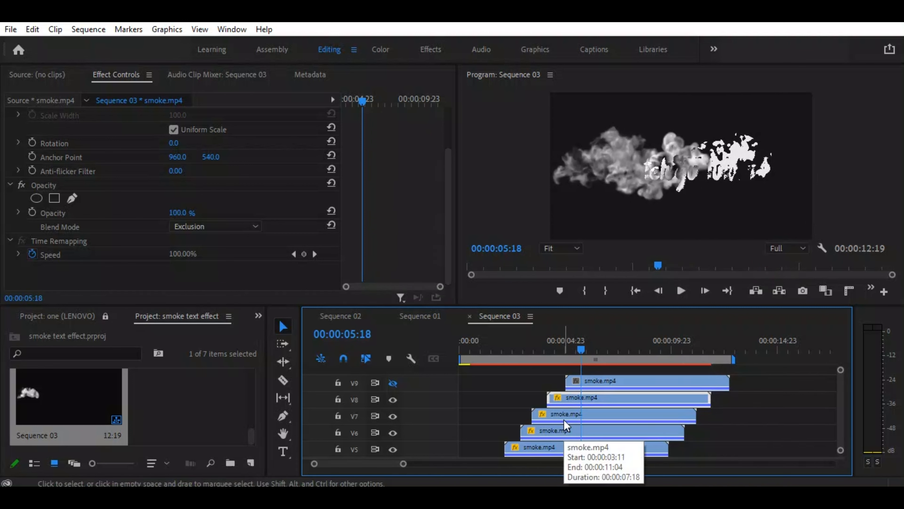
{"action": "left_click_drag", "start_coordinate": [581, 349], "coordinate": [594, 362]}
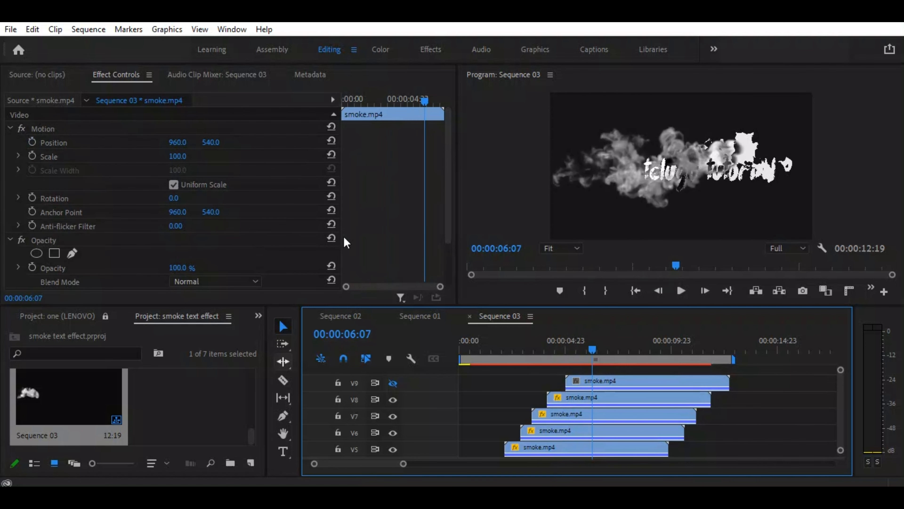
Show track V9, change its smoke clip's blend mode, and add staggered smoke copies on tracks V10 to V13.
{"action": "scroll", "coordinate": [449, 192], "scroll_direction": "down", "scroll_amount": 3}
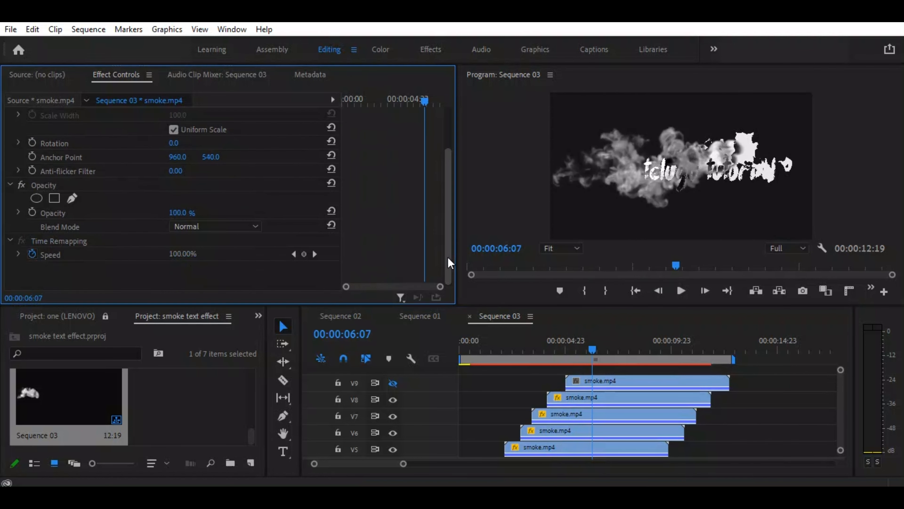
{"action": "left_click", "coordinate": [260, 224]}
{"action": "scroll", "coordinate": [261, 356], "scroll_direction": "down", "scroll_amount": 3}
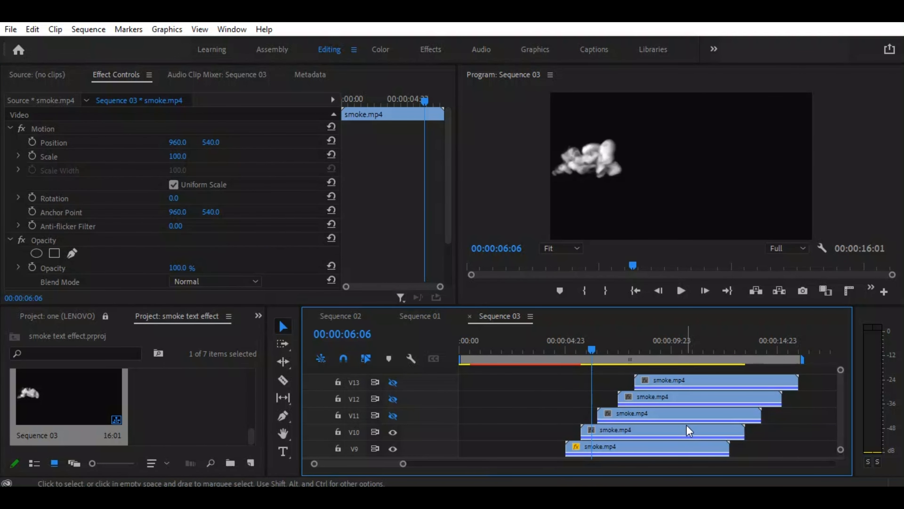
Hide track V10 and preview the blended smoke layer on track V9 between about 6 and 9 seconds.
{"action": "scroll", "coordinate": [687, 425], "scroll_direction": "right", "scroll_amount": 2}
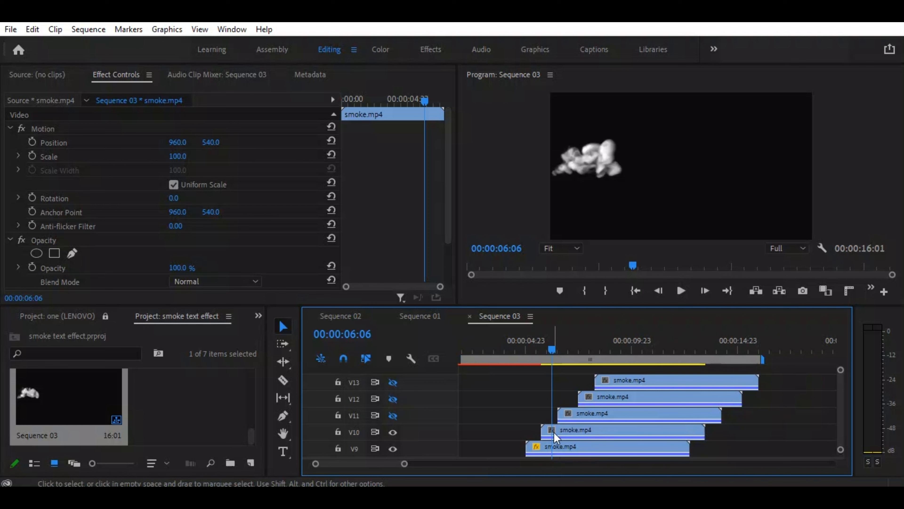
{"action": "mouse_move", "coordinate": [549, 343]}
{"action": "left_mouse_down"}
{"action": "mouse_move", "coordinate": [531, 350]}
{"action": "mouse_move", "coordinate": [552, 353]}
{"action": "left_mouse_up"}
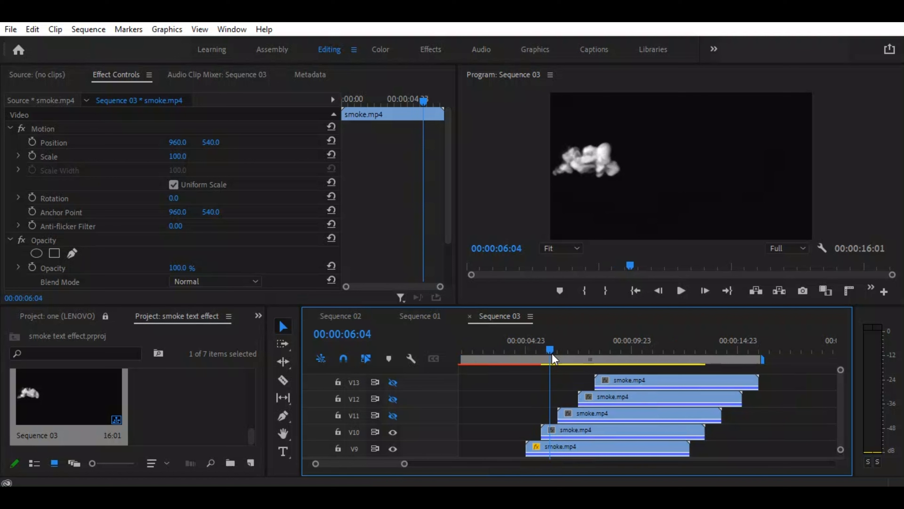
{"action": "left_click", "coordinate": [393, 432]}
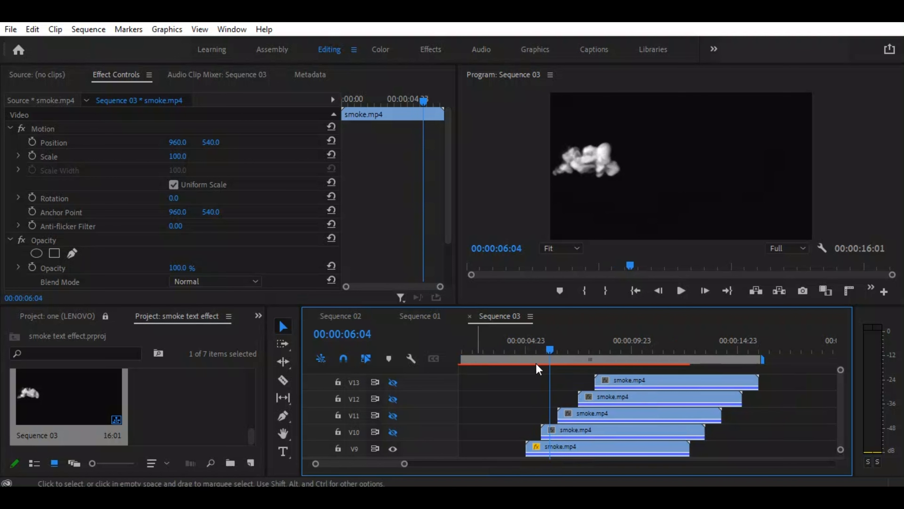
{"action": "left_click_drag", "start_coordinate": [550, 349], "coordinate": [614, 366]}
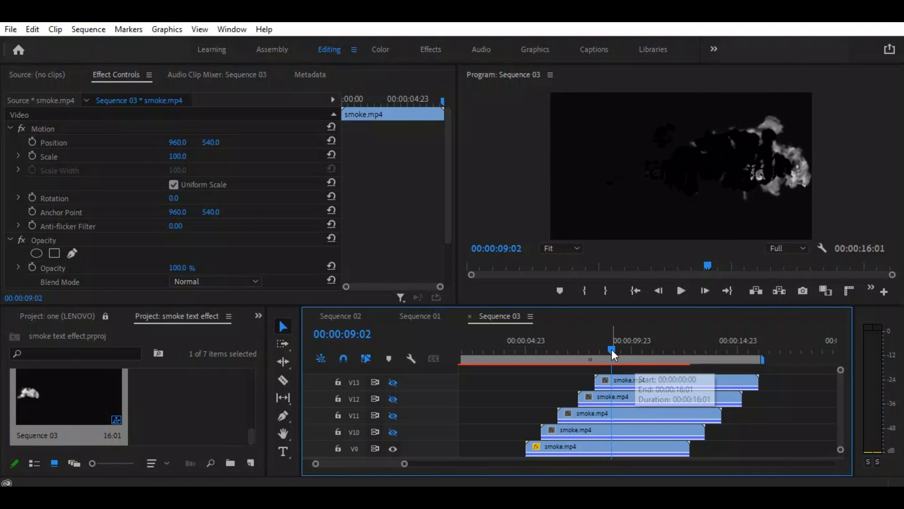
{"action": "mouse_move", "coordinate": [612, 351]}
{"action": "left_mouse_down"}
{"action": "mouse_move", "coordinate": [537, 365]}
{"action": "mouse_move", "coordinate": [538, 347]}
{"action": "mouse_move", "coordinate": [530, 348]}
{"action": "mouse_move", "coordinate": [566, 368]}
{"action": "mouse_move", "coordinate": [604, 362]}
{"action": "left_mouse_up"}
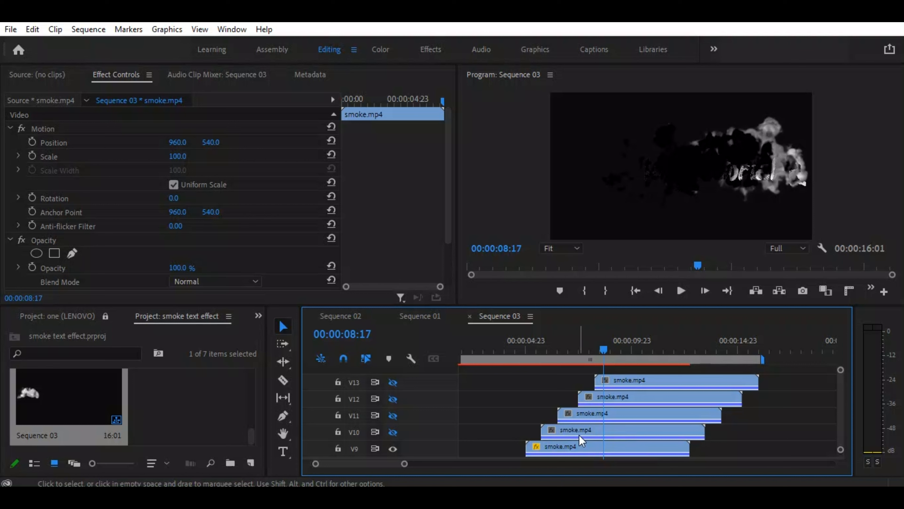
Show track V10 and move the playhead back to about 6 seconds.
{"action": "left_click", "coordinate": [393, 431]}
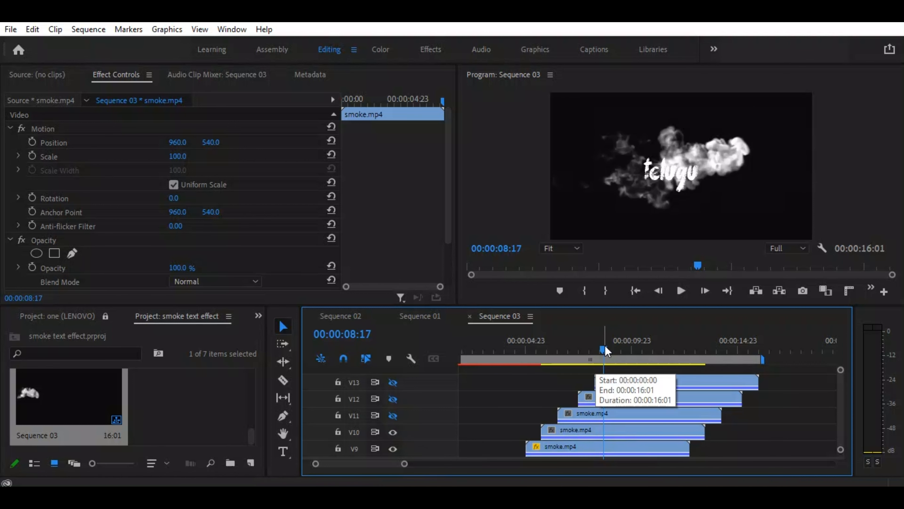
{"action": "left_click", "coordinate": [582, 351]}
{"action": "left_click_drag", "start_coordinate": [583, 355], "coordinate": [552, 355]}
Set the blend mode of the smoke clip on track V10 to Hue and preview it up to about 10.5 seconds.
{"action": "left_click", "coordinate": [569, 433]}
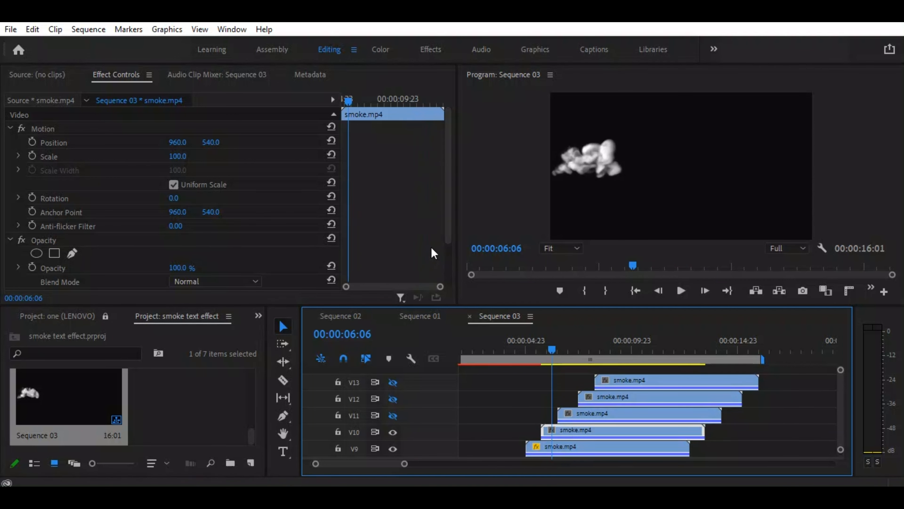
{"action": "scroll", "coordinate": [447, 218], "scroll_direction": "down", "scroll_amount": 3}
{"action": "left_click", "coordinate": [255, 227]}
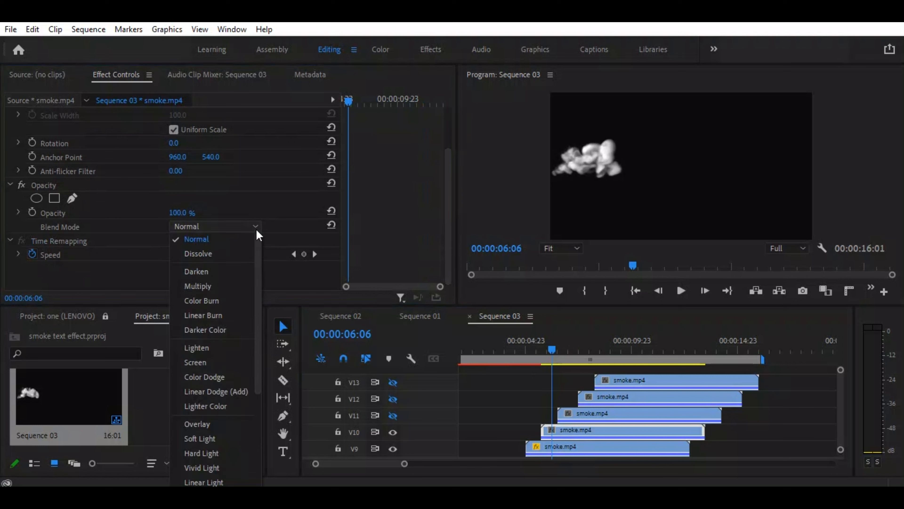
{"action": "left_click_drag", "start_coordinate": [255, 356], "coordinate": [256, 454]}
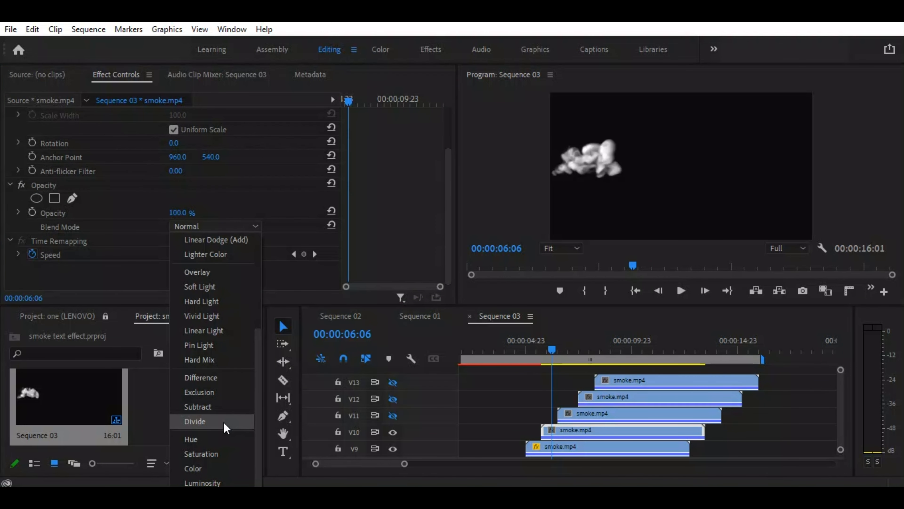
{"action": "left_click", "coordinate": [215, 443]}
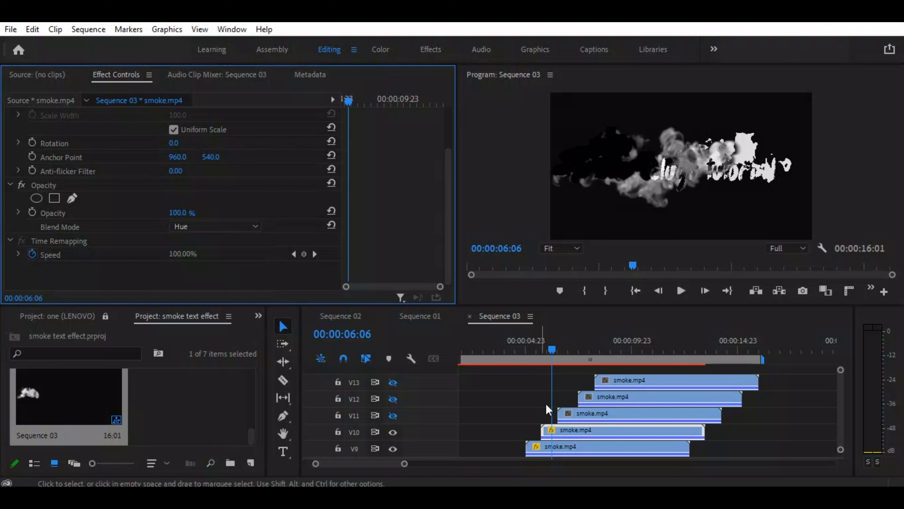
{"action": "left_click_drag", "start_coordinate": [552, 348], "coordinate": [647, 358]}
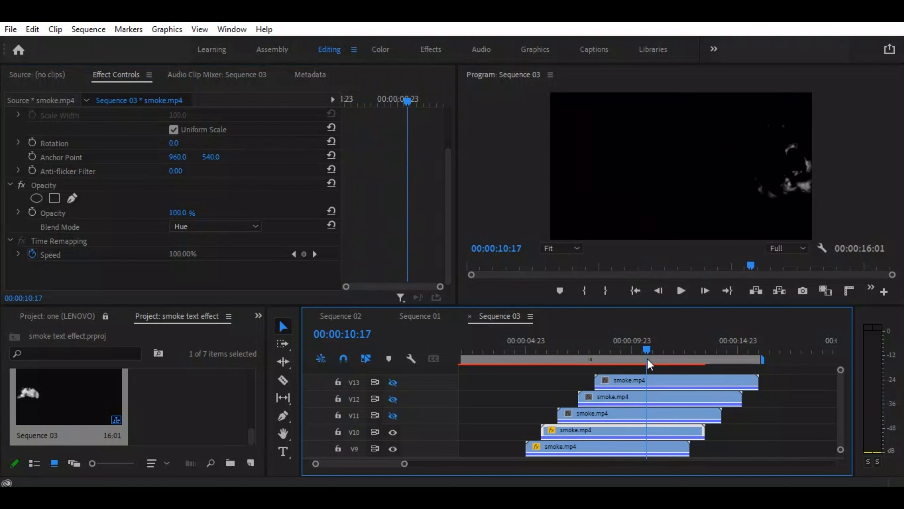
Set the blend mode of the smoke clip on track V11 to Saturation.
{"action": "left_click", "coordinate": [621, 415]}
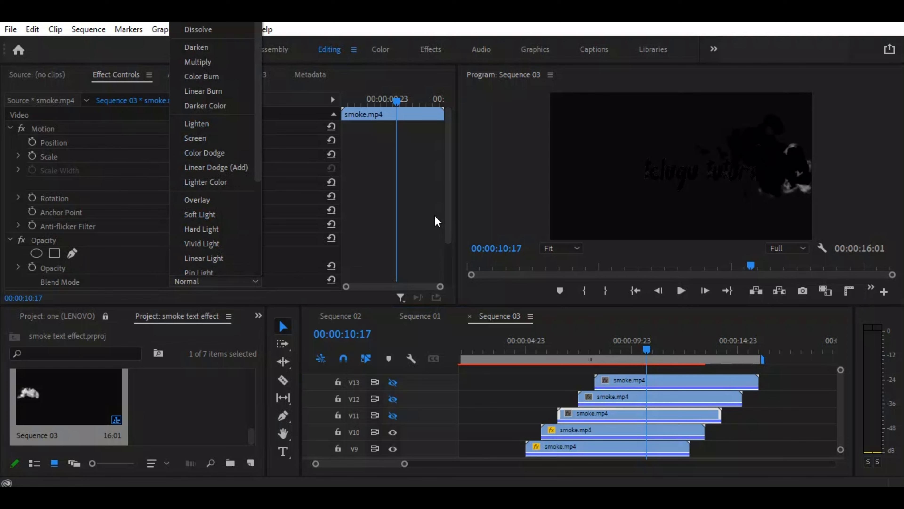
{"action": "left_click_drag", "start_coordinate": [448, 188], "coordinate": [451, 225]}
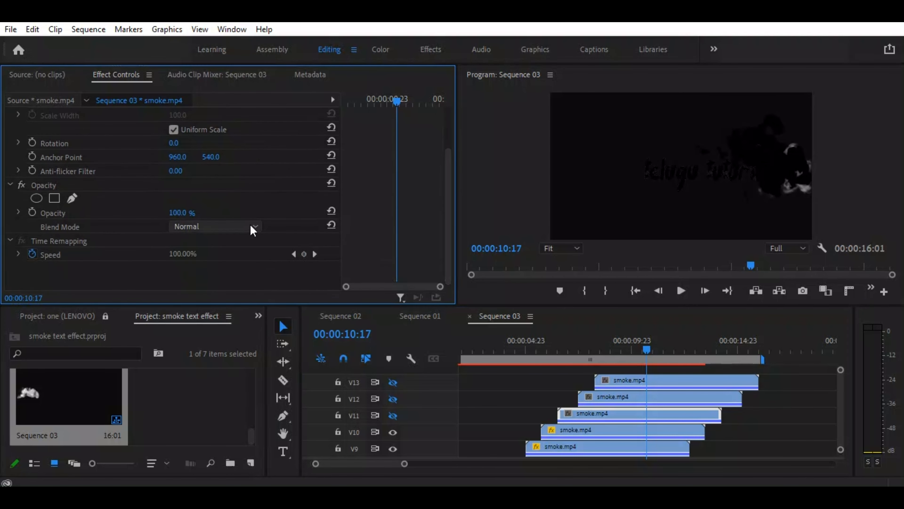
{"action": "left_click", "coordinate": [255, 226]}
{"action": "left_click_drag", "start_coordinate": [256, 324], "coordinate": [248, 440]}
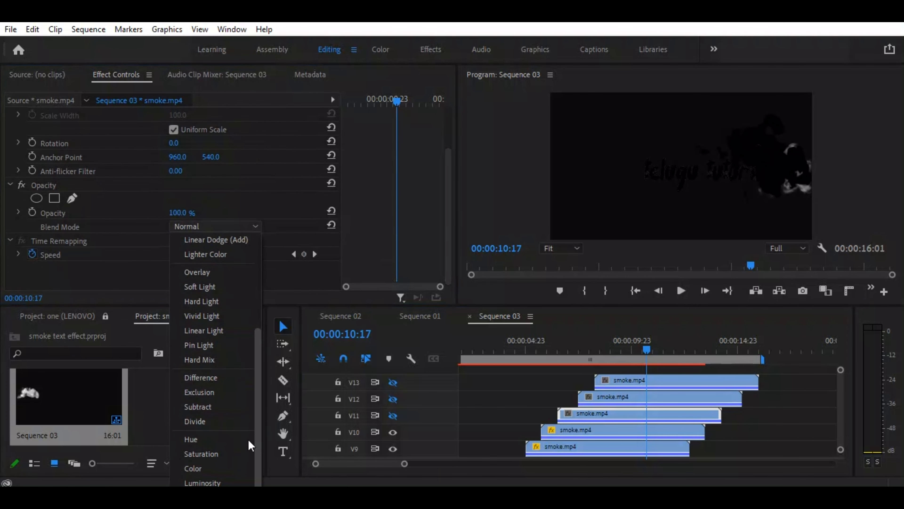
{"action": "left_click", "coordinate": [219, 453]}
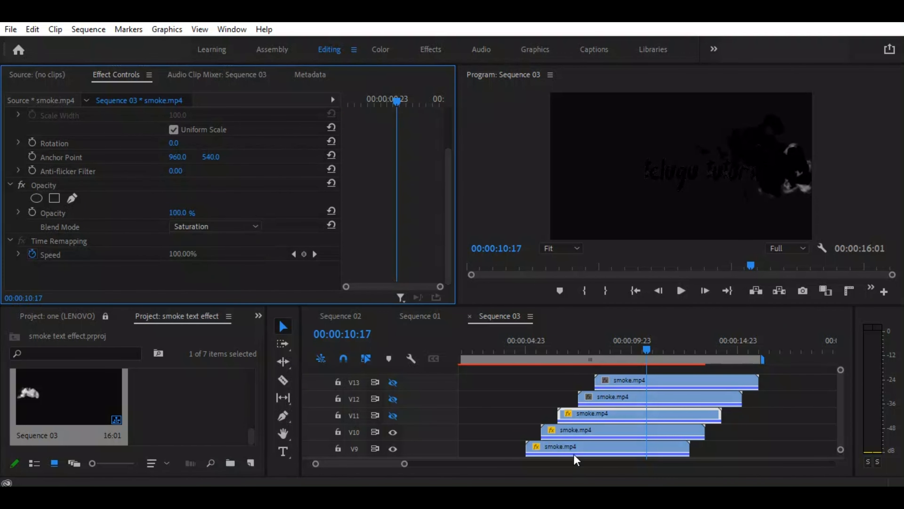
Show track V11 and preview its blended smoke layer from about 7.5 to 12 seconds.
{"action": "left_click_drag", "start_coordinate": [646, 351], "coordinate": [580, 365]}
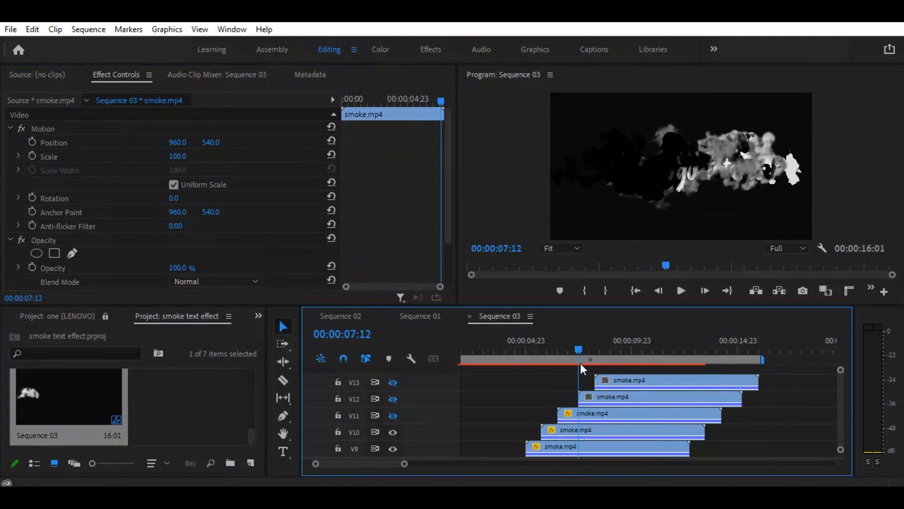
{"action": "left_click", "coordinate": [393, 415]}
{"action": "left_click_drag", "start_coordinate": [578, 351], "coordinate": [671, 367]}
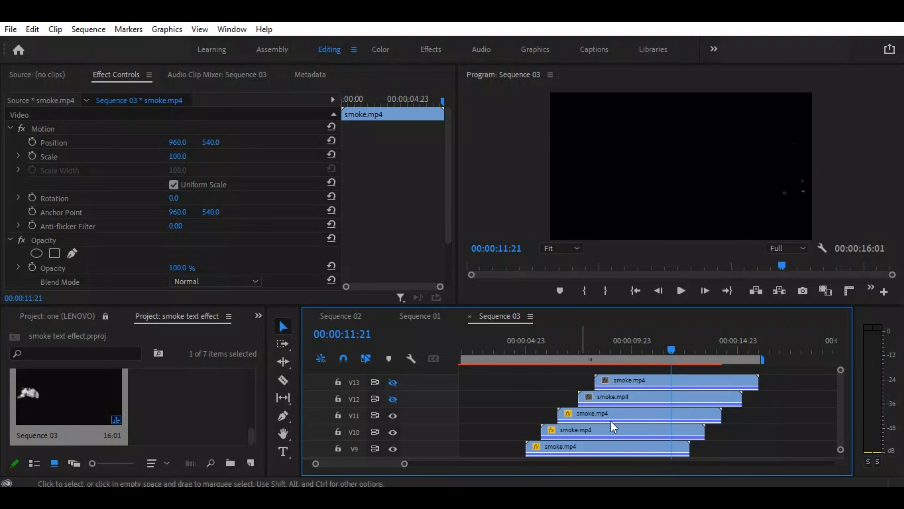
Show track V12, set its smoke clip's blend mode to Color, and preview it from about 7.5 to 9 seconds.
{"action": "left_click", "coordinate": [614, 397]}
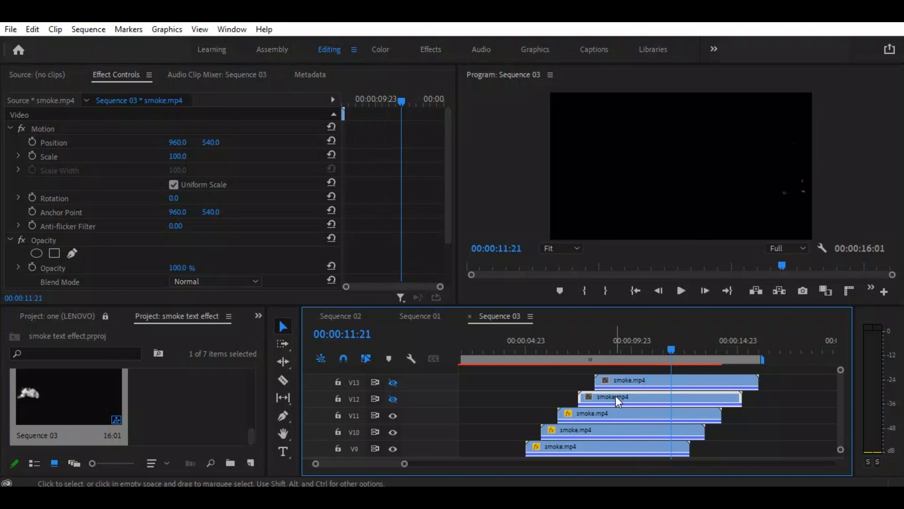
{"action": "left_click", "coordinate": [393, 399]}
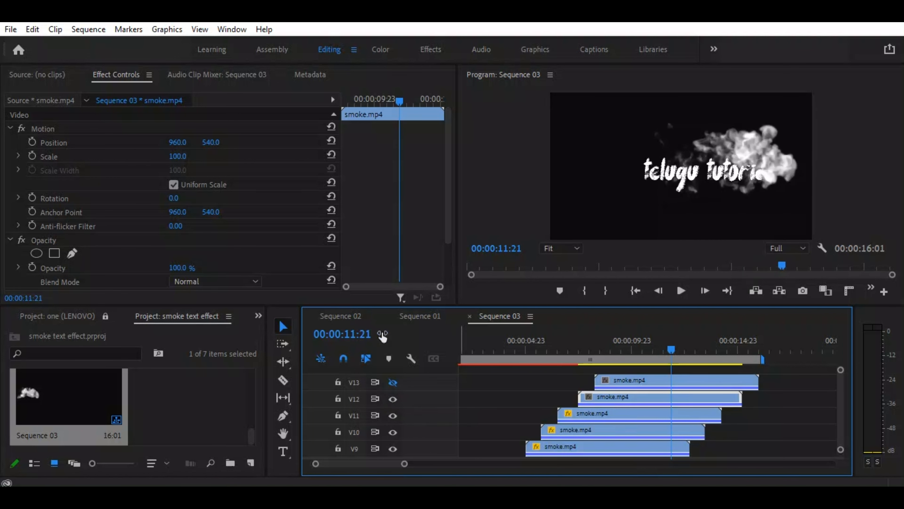
{"action": "left_click", "coordinate": [254, 281]}
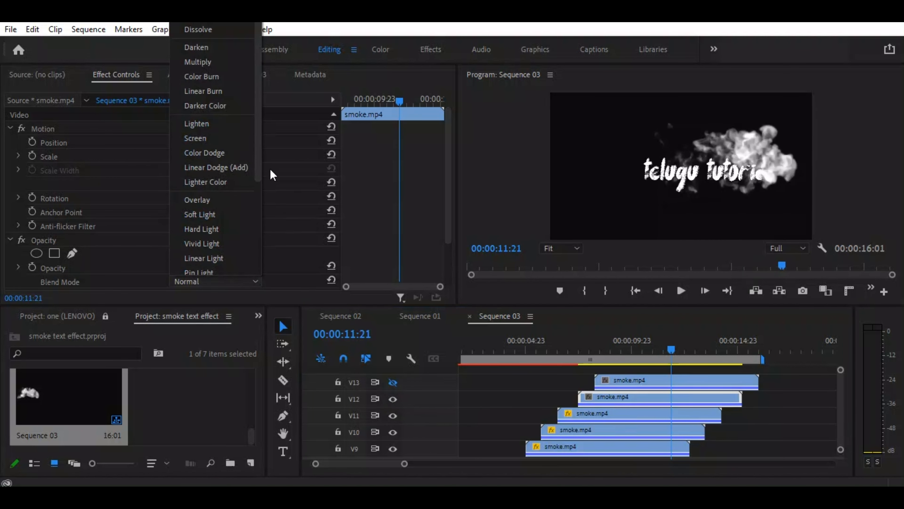
{"action": "left_click_drag", "start_coordinate": [258, 162], "coordinate": [262, 268]}
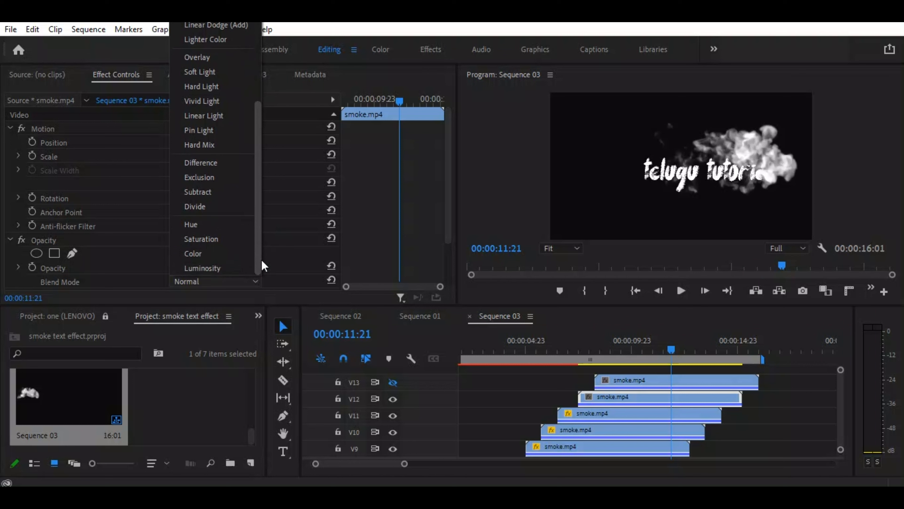
{"action": "left_click", "coordinate": [214, 253]}
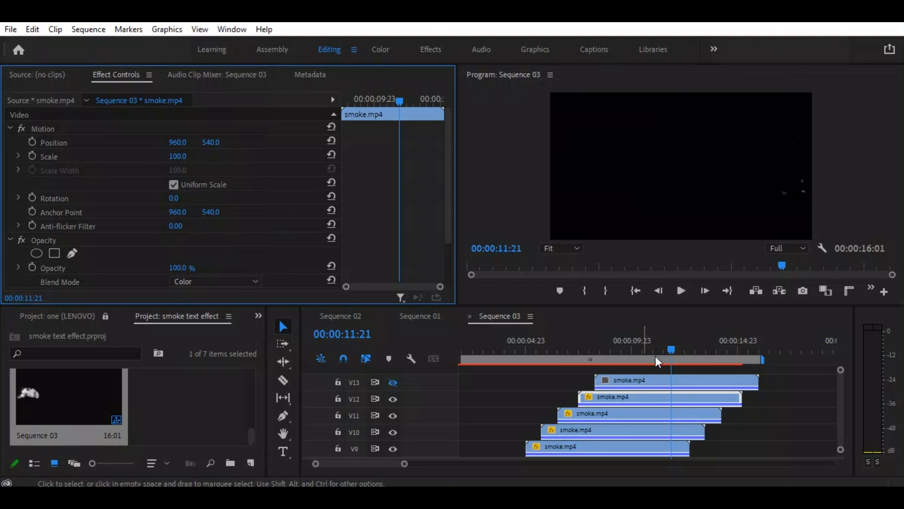
{"action": "left_click", "coordinate": [576, 355]}
{"action": "left_click_drag", "start_coordinate": [578, 360], "coordinate": [609, 377]}
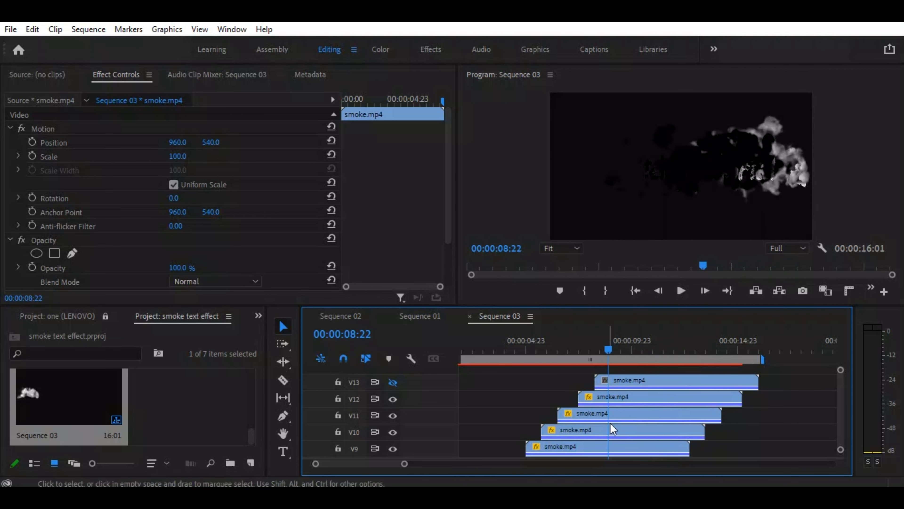
Set the smoke clip on track V13 to Luminosity blend mode, show the track, and preview it up to about 10.5 seconds.
{"action": "left_click", "coordinate": [653, 380]}
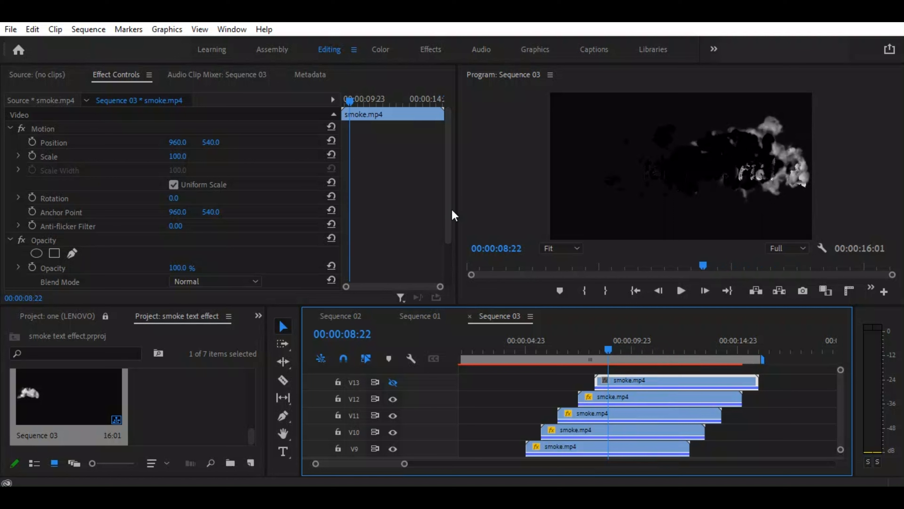
{"action": "scroll", "coordinate": [274, 249], "scroll_direction": "down", "scroll_amount": 3}
{"action": "left_click", "coordinate": [258, 226]}
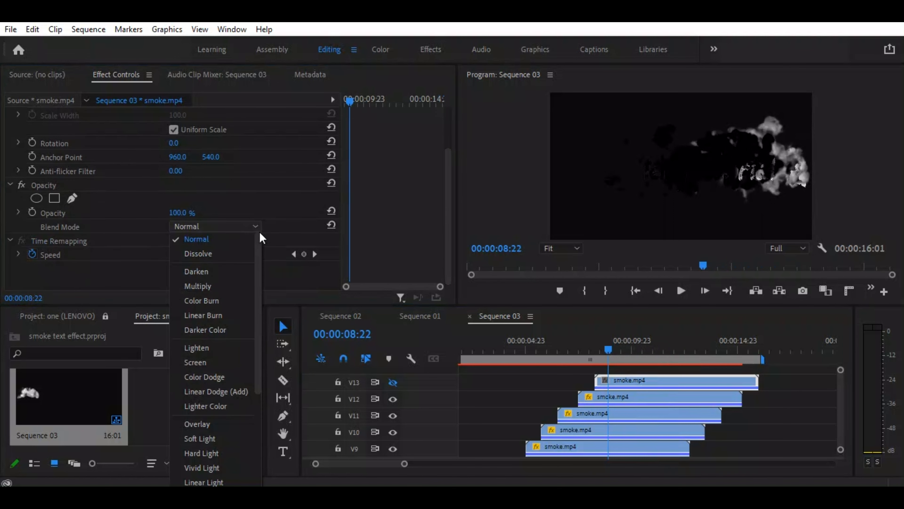
{"action": "left_click_drag", "start_coordinate": [260, 279], "coordinate": [265, 424]}
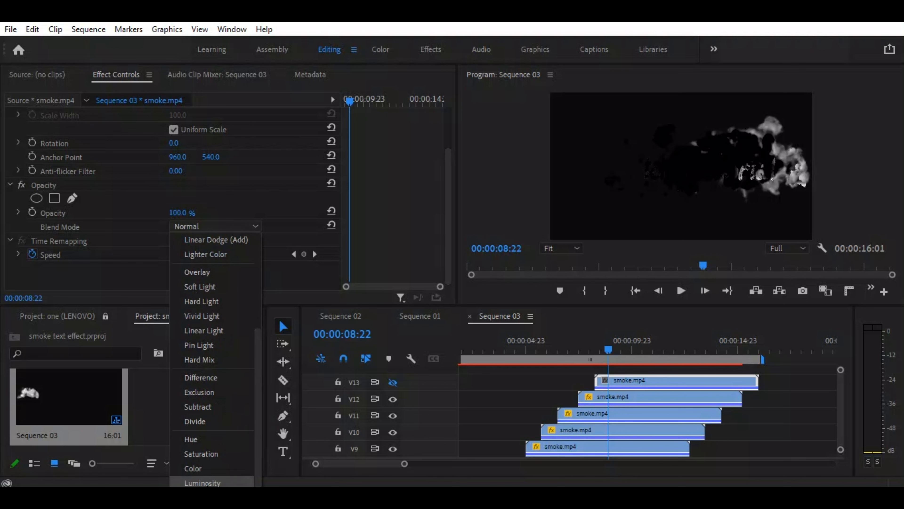
{"action": "left_click", "coordinate": [203, 483]}
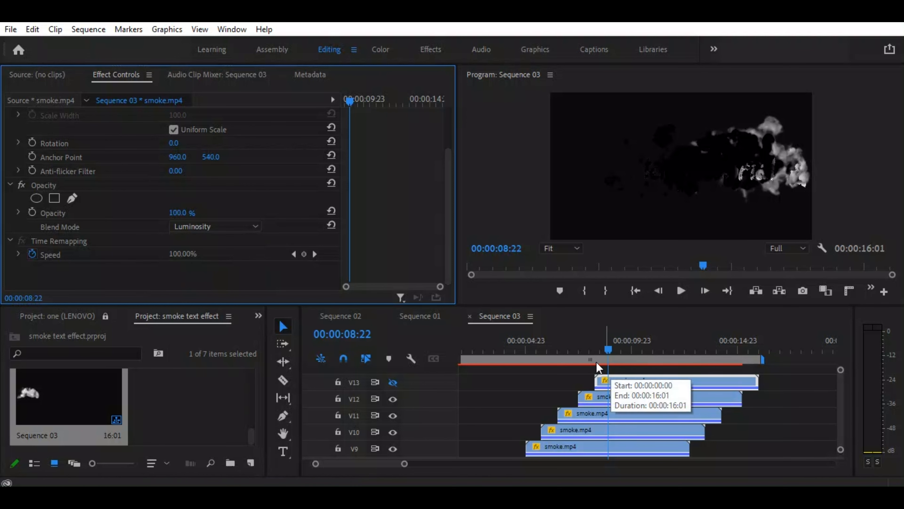
{"action": "left_click", "coordinate": [392, 382]}
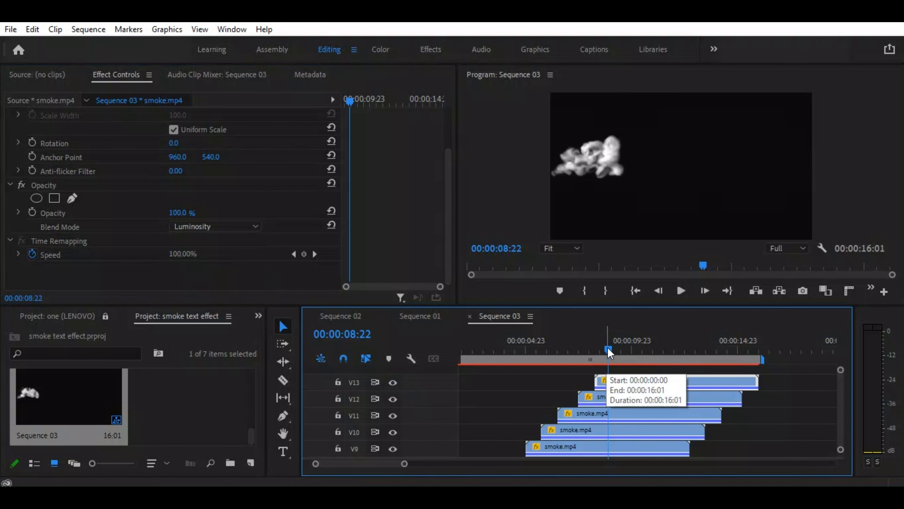
{"action": "left_click_drag", "start_coordinate": [610, 351], "coordinate": [646, 375]}
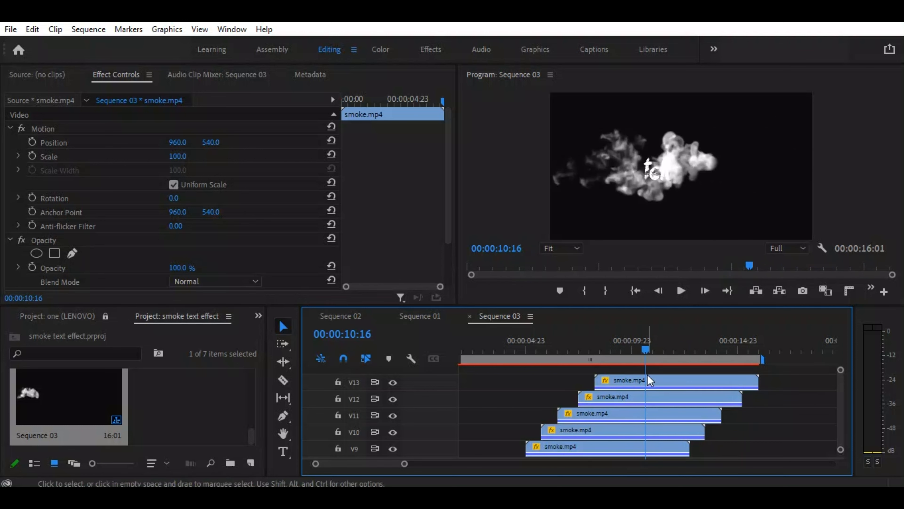